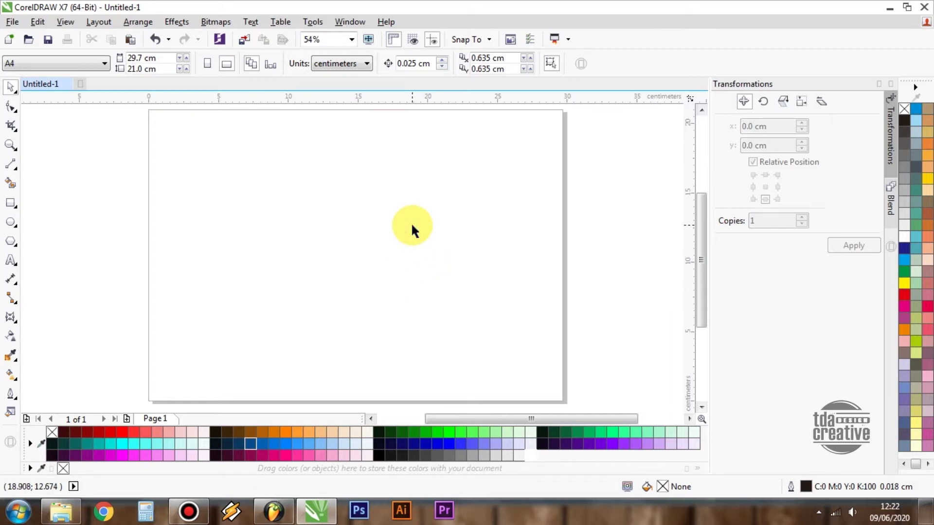
Draw a rectangle on the page and select it
{"action": "left_click", "coordinate": [11, 204]}
{"action": "left_click_drag", "start_coordinate": [247, 208], "coordinate": [320, 263]}
{"action": "left_click", "coordinate": [11, 87]}
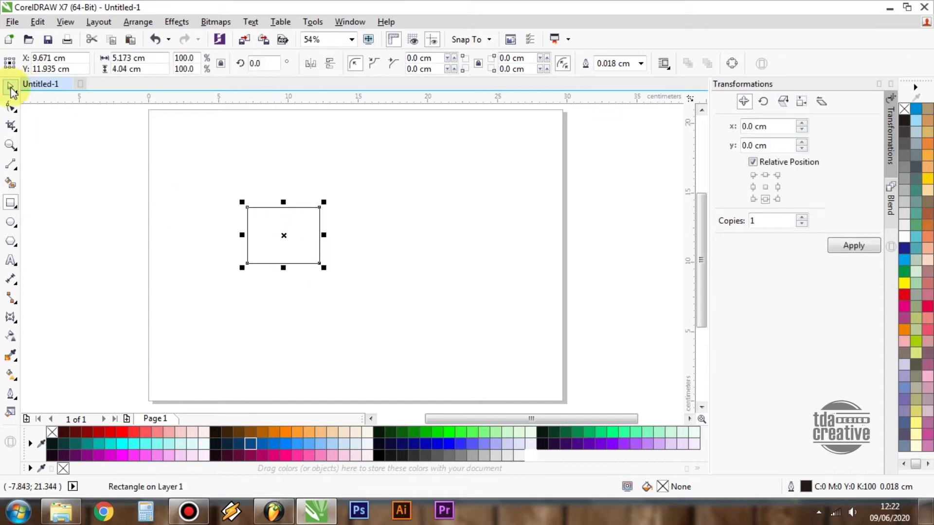
{"action": "left_click_drag", "start_coordinate": [229, 163], "coordinate": [344, 281]}
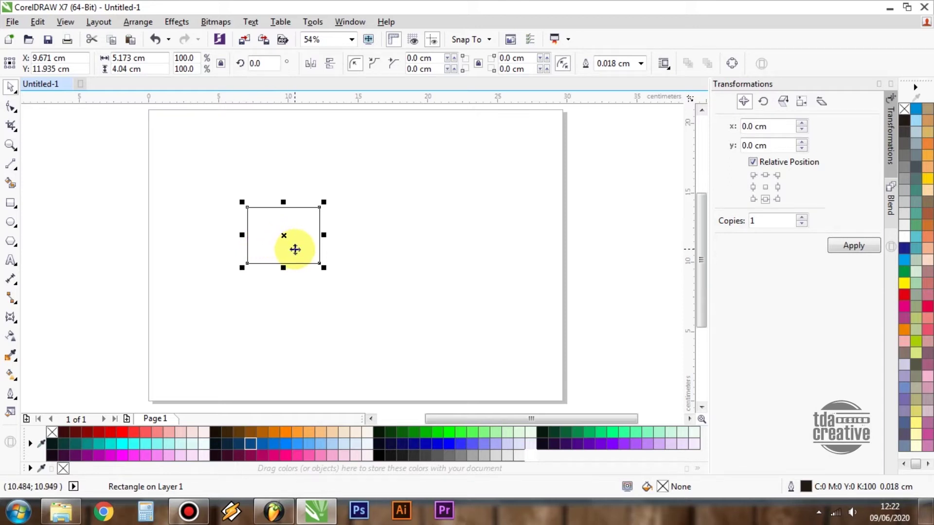
Drag a copy of the rectangle to its right, then delete that copy
{"action": "mouse_move", "coordinate": [295, 249]}
{"action": "left_mouse_down"}
{"action": "mouse_move", "coordinate": [373, 247]}
{"action": "mouse_move", "coordinate": [535, 297]}
{"action": "mouse_move", "coordinate": [358, 228]}
{"action": "left_mouse_up"}
{"action": "left_click", "coordinate": [481, 247]}
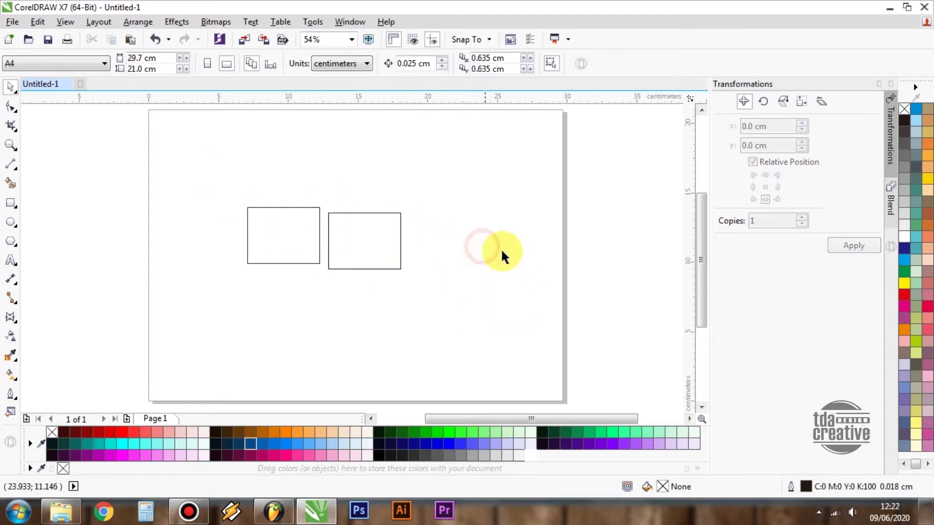
{"action": "left_click", "coordinate": [359, 238]}
{"action": "key", "text": "Delete"}
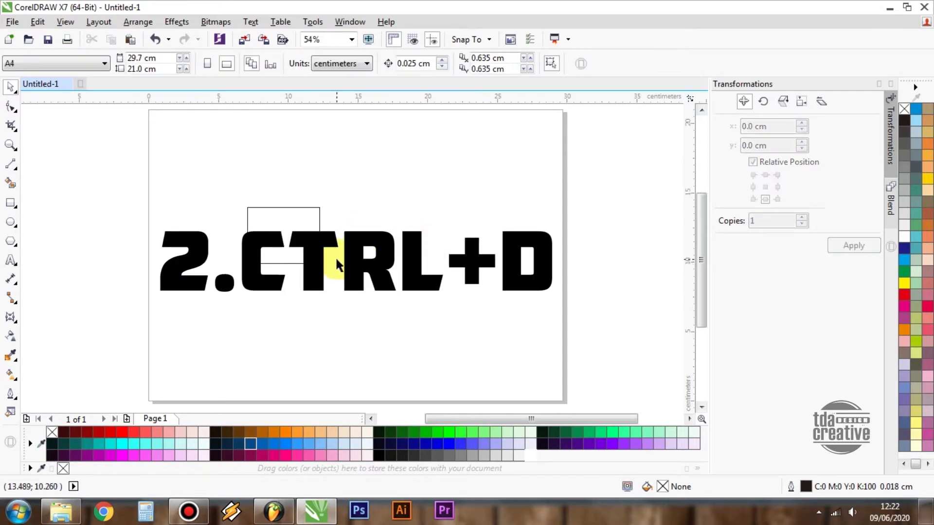
Shift the rectangle further right on the page
{"action": "left_click", "coordinate": [399, 246]}
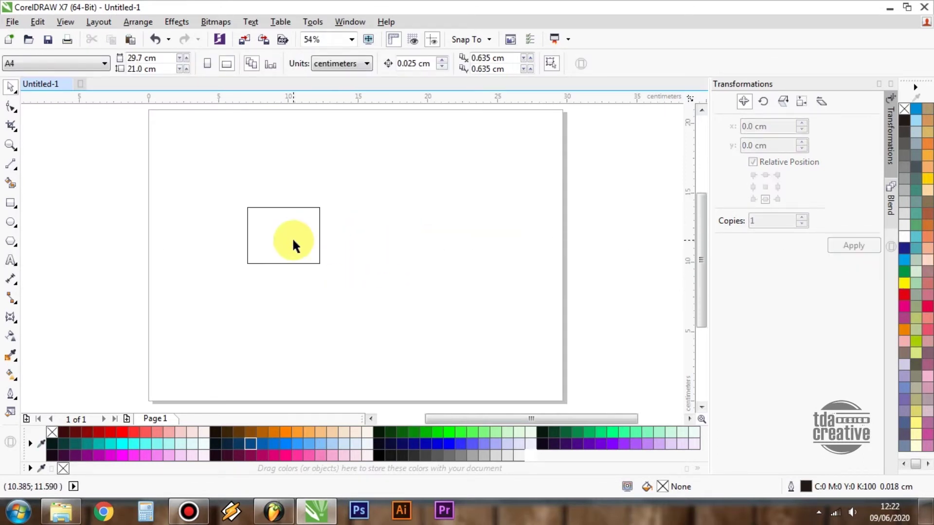
{"action": "left_click_drag", "start_coordinate": [293, 239], "coordinate": [340, 240]}
{"action": "left_click_drag", "start_coordinate": [242, 167], "coordinate": [484, 308]}
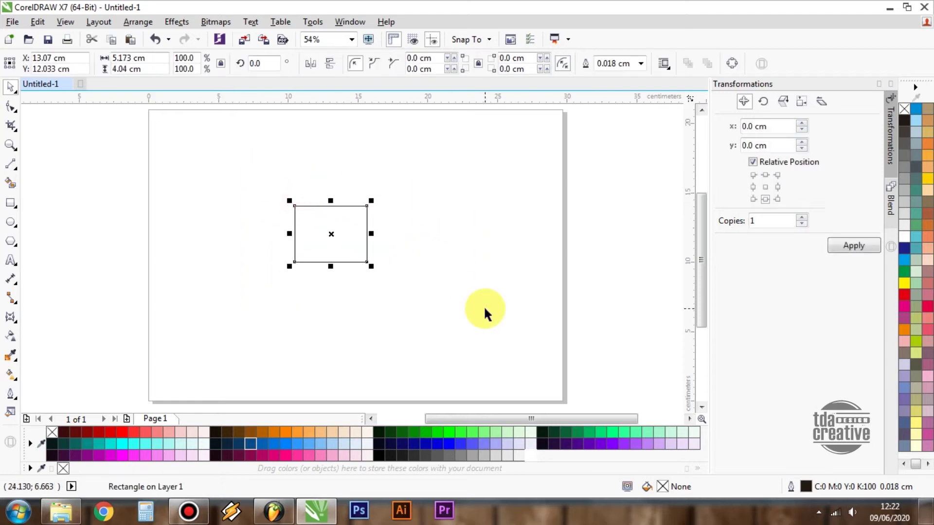
{"action": "left_click", "coordinate": [486, 314]}
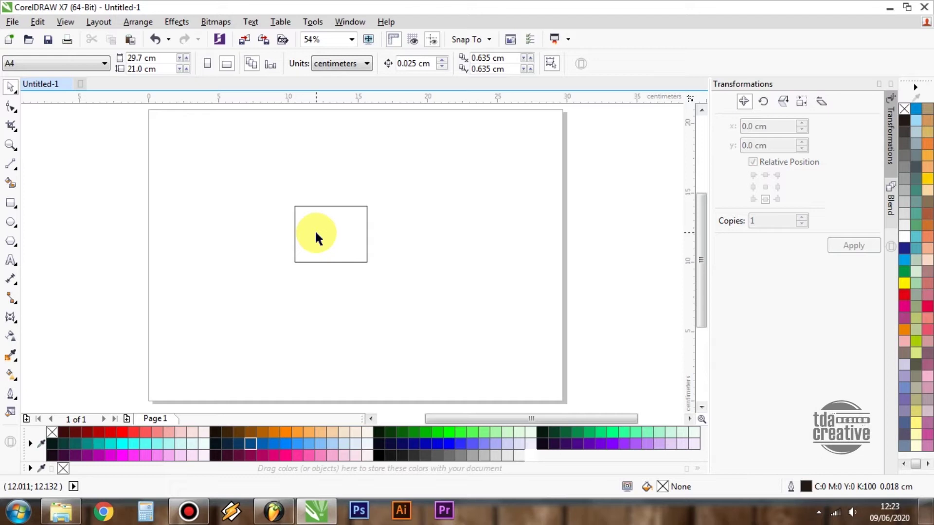
Duplicate the rectangle with Ctrl+D and place the copy right beside the original
{"action": "left_click", "coordinate": [309, 234]}
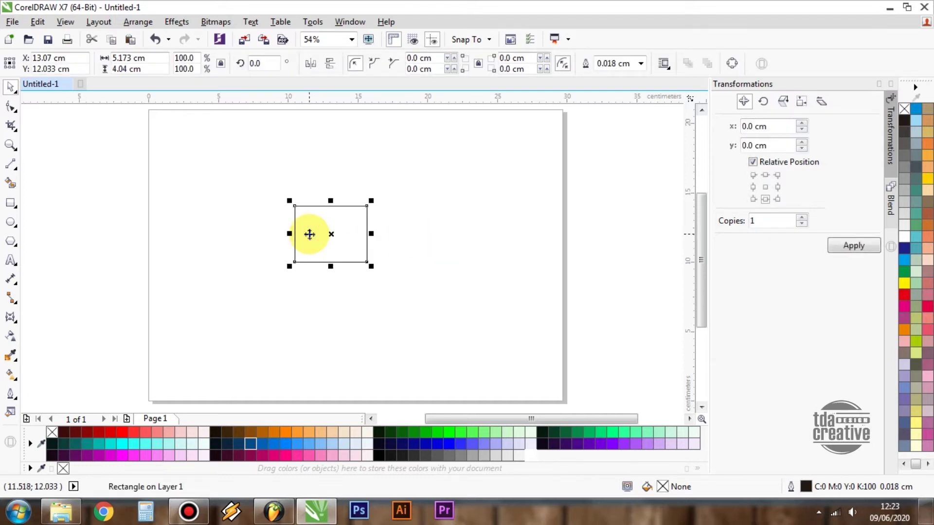
{"action": "key", "text": "ctrl+d"}
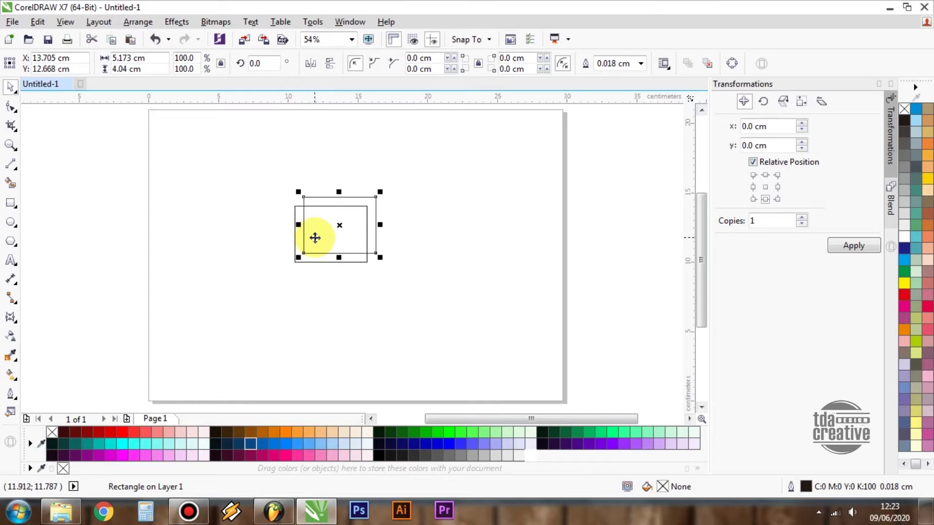
{"action": "left_click", "coordinate": [397, 262]}
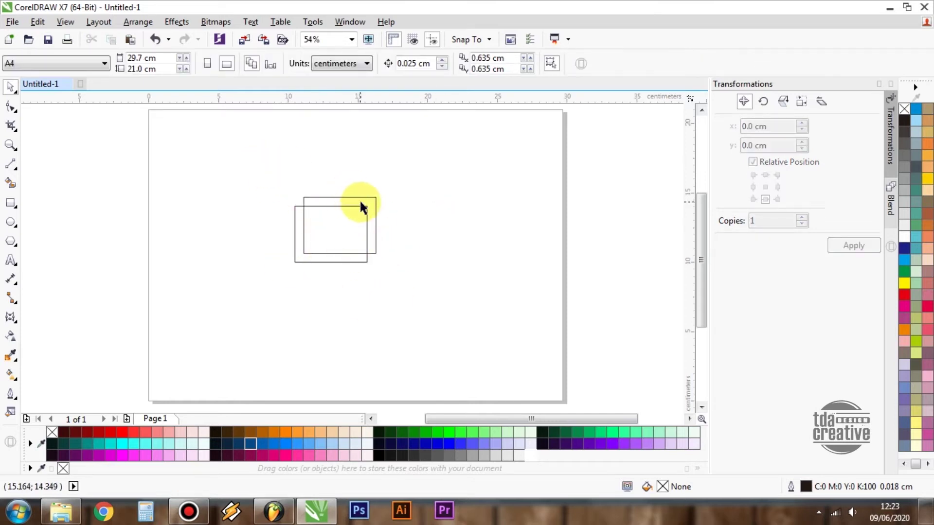
{"action": "left_click_drag", "start_coordinate": [360, 199], "coordinate": [436, 209]}
{"action": "left_click", "coordinate": [506, 220]}
{"action": "mouse_move", "coordinate": [426, 244]}
{"action": "left_mouse_down"}
{"action": "mouse_move", "coordinate": [417, 237]}
{"action": "mouse_move", "coordinate": [423, 243]}
{"action": "left_mouse_up"}
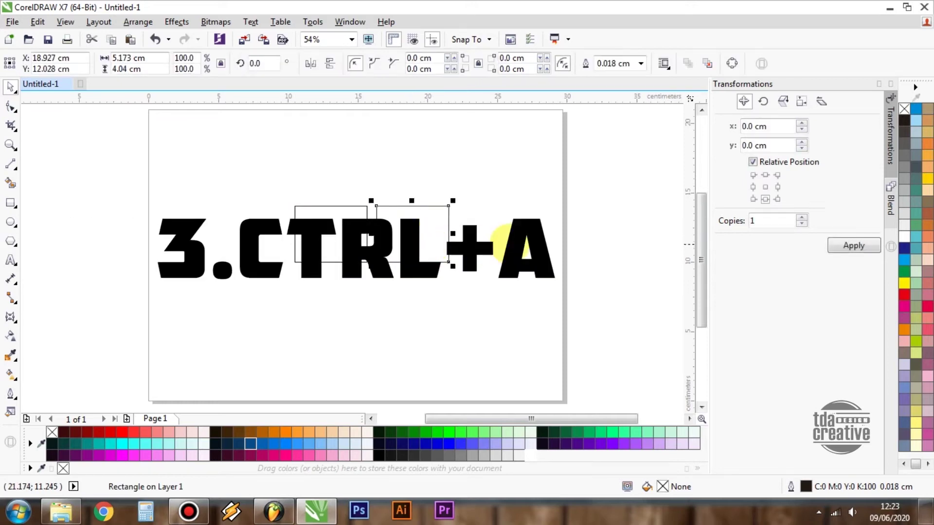
Select all objects in the drawing with Ctrl+A
{"action": "left_click", "coordinate": [506, 241]}
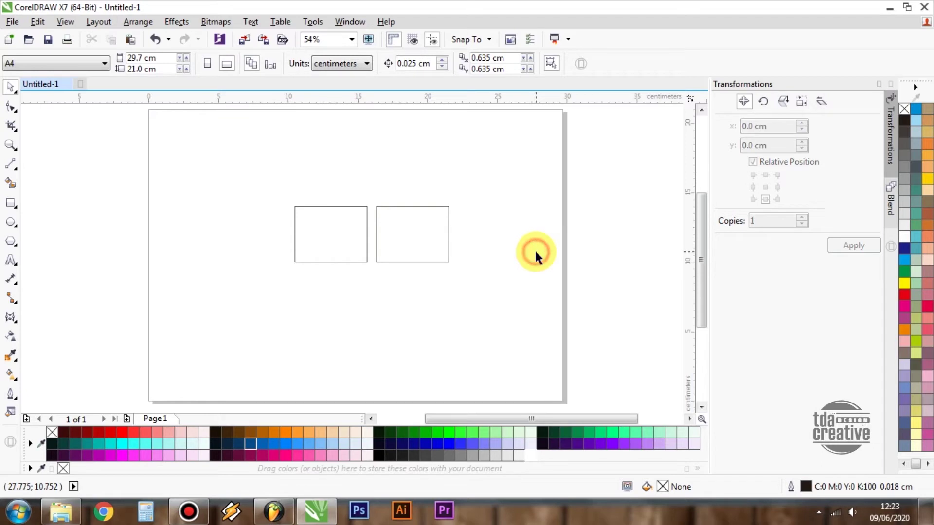
{"action": "left_click", "coordinate": [535, 251]}
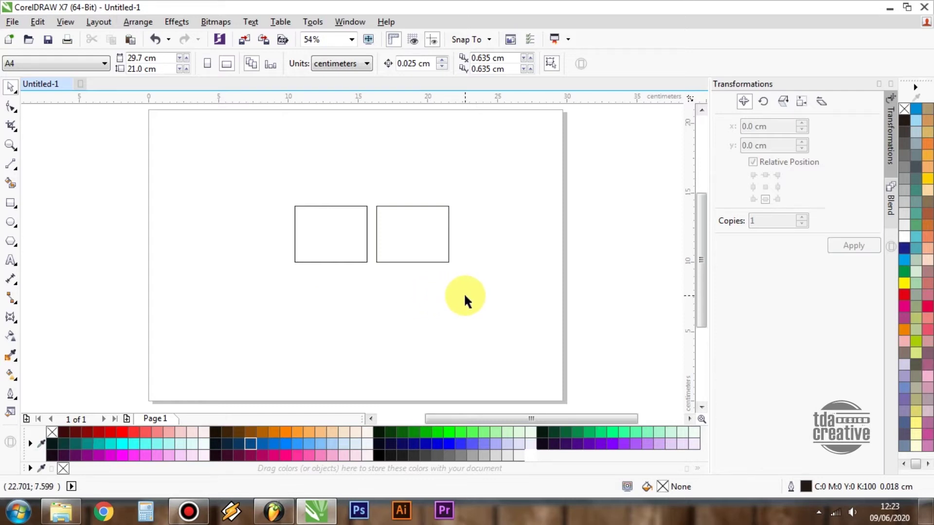
{"action": "key", "text": "ctrl+a"}
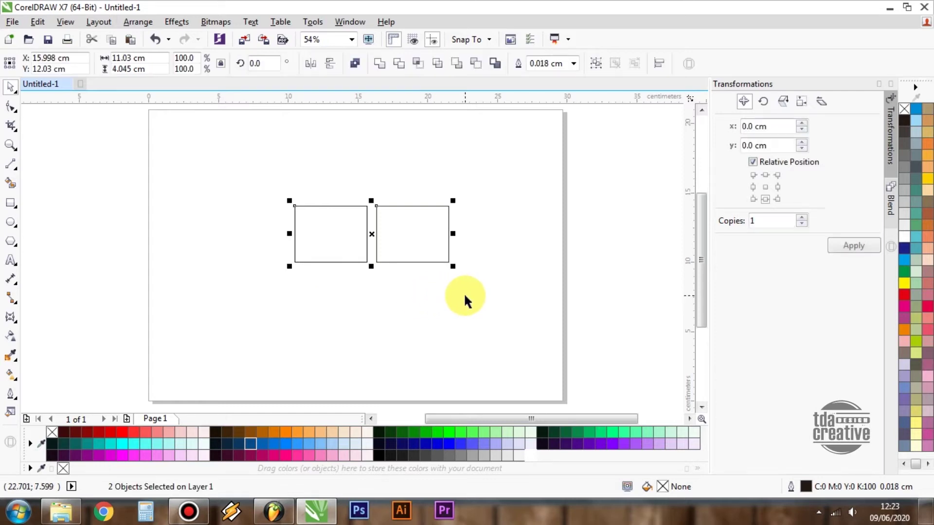
{"action": "left_click", "coordinate": [514, 306]}
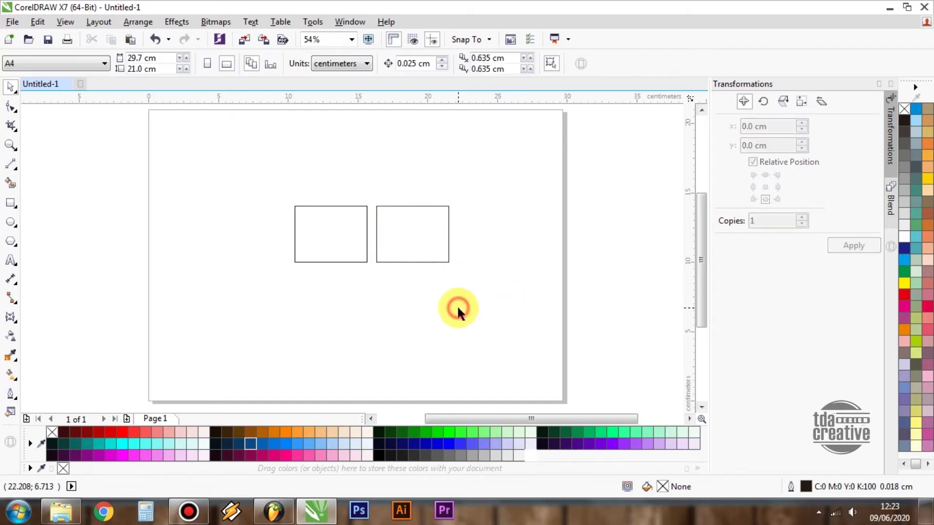
Zoom out and move the right rectangle off the page
{"action": "scroll", "coordinate": [328, 250], "scroll_direction": "down", "scroll_amount": 3}
{"action": "left_click", "coordinate": [355, 249]}
{"action": "left_click_drag", "start_coordinate": [370, 262], "coordinate": [421, 271]}
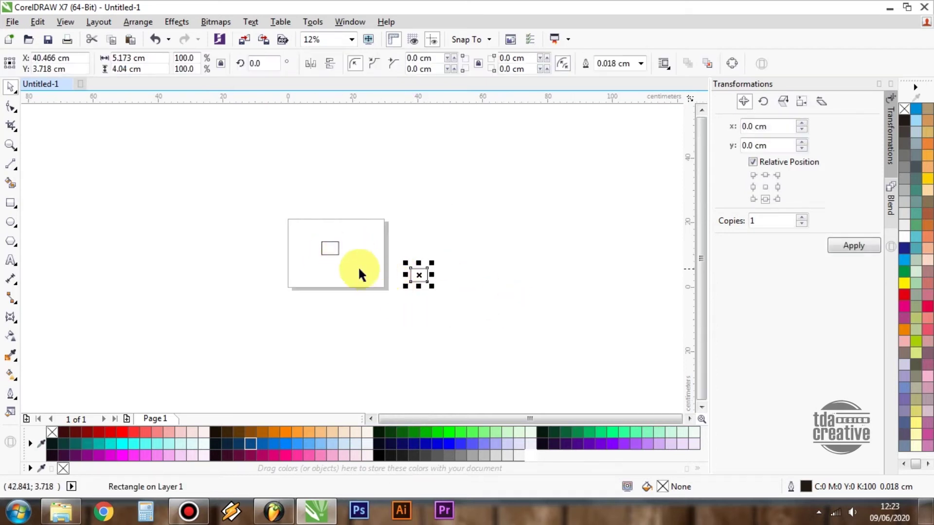
{"action": "scroll", "coordinate": [360, 267], "scroll_direction": "up", "scroll_amount": 2}
{"action": "left_click", "coordinate": [392, 221]}
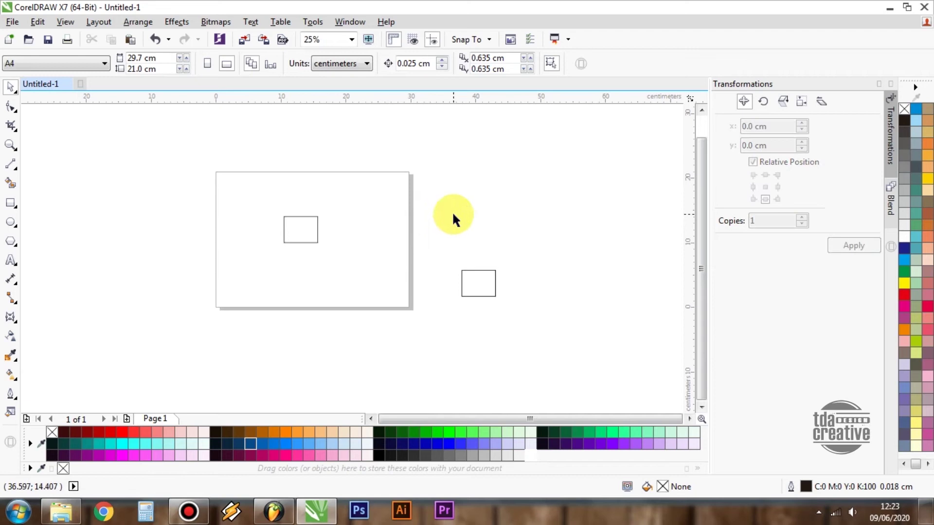
Select all objects including the off-page rectangle, then return it beside the left one
{"action": "key", "text": "ctrl+a"}
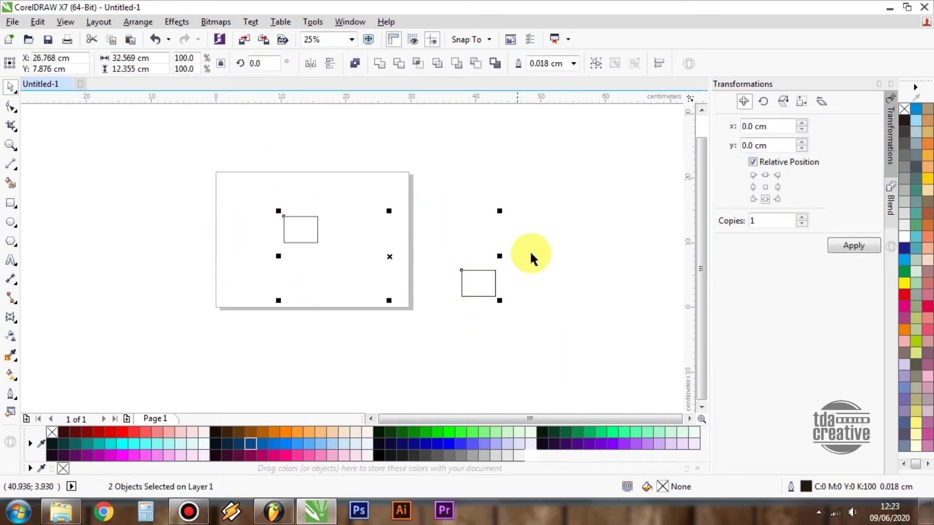
{"action": "left_click", "coordinate": [477, 284]}
{"action": "left_click_drag", "start_coordinate": [477, 292], "coordinate": [344, 240]}
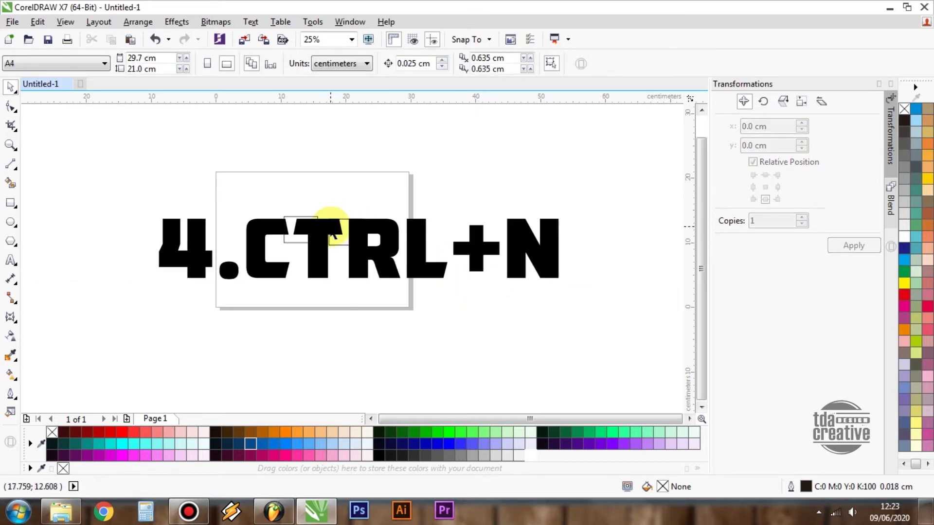
Create a new blank portrait A4 document with Ctrl+N
{"action": "scroll", "coordinate": [333, 234], "scroll_direction": "up", "scroll_amount": 1}
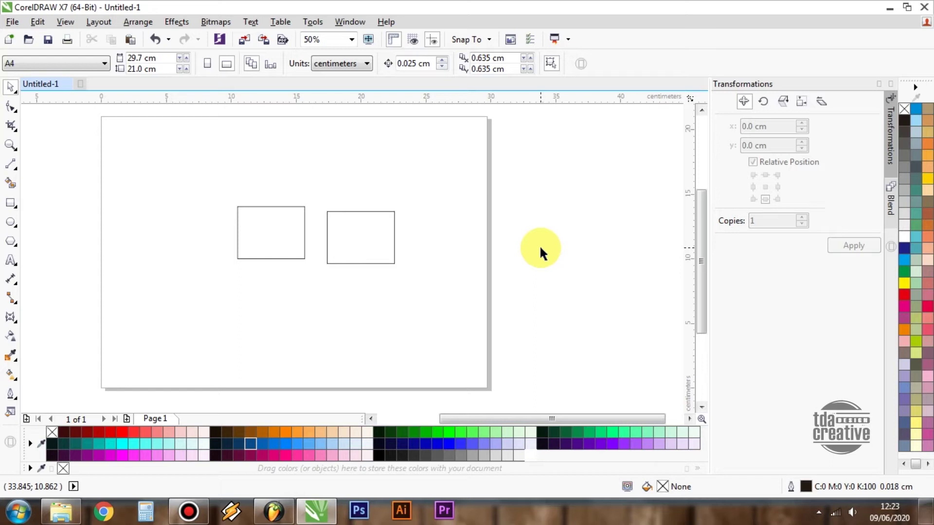
{"action": "key", "text": "ctrl+n"}
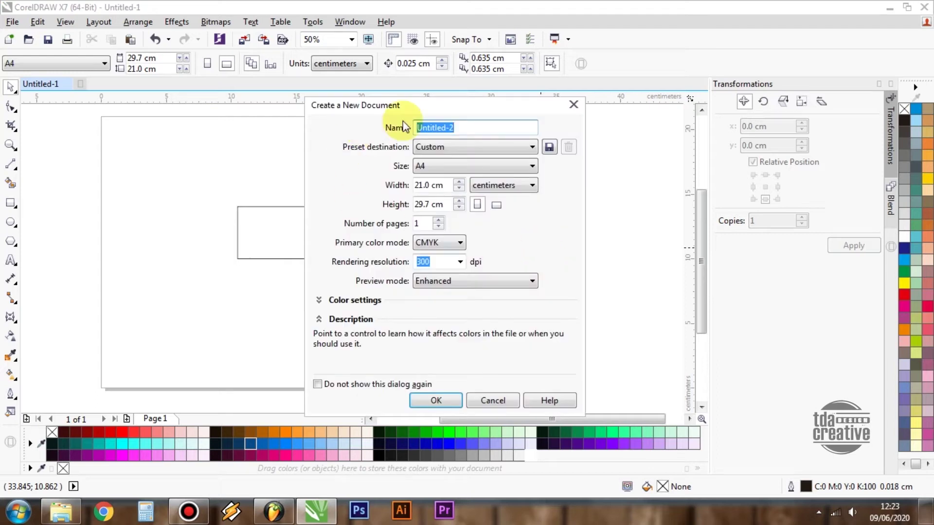
{"action": "left_click_drag", "start_coordinate": [463, 102], "coordinate": [450, 76]}
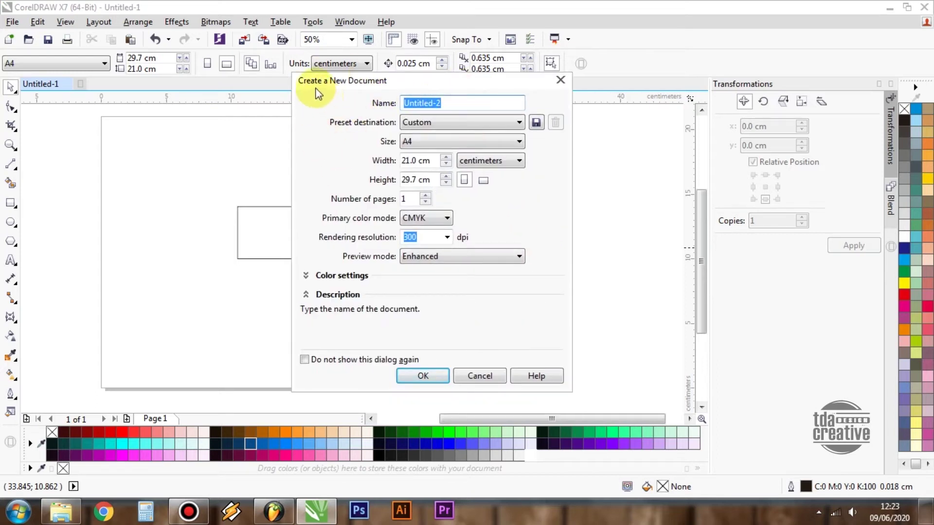
{"action": "left_click", "coordinate": [423, 376]}
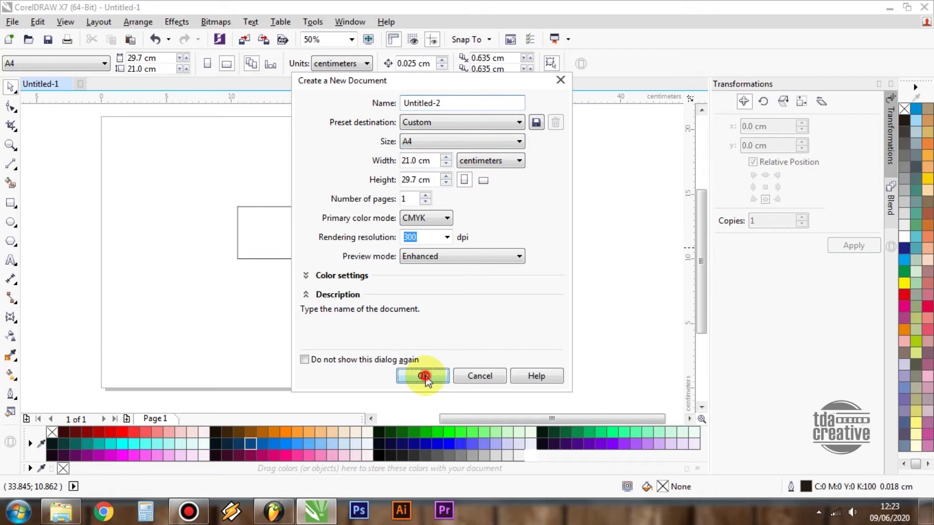
Close the Untitled-1 drawing without saving its changes
{"action": "left_click", "coordinate": [41, 84]}
{"action": "left_click", "coordinate": [99, 85]}
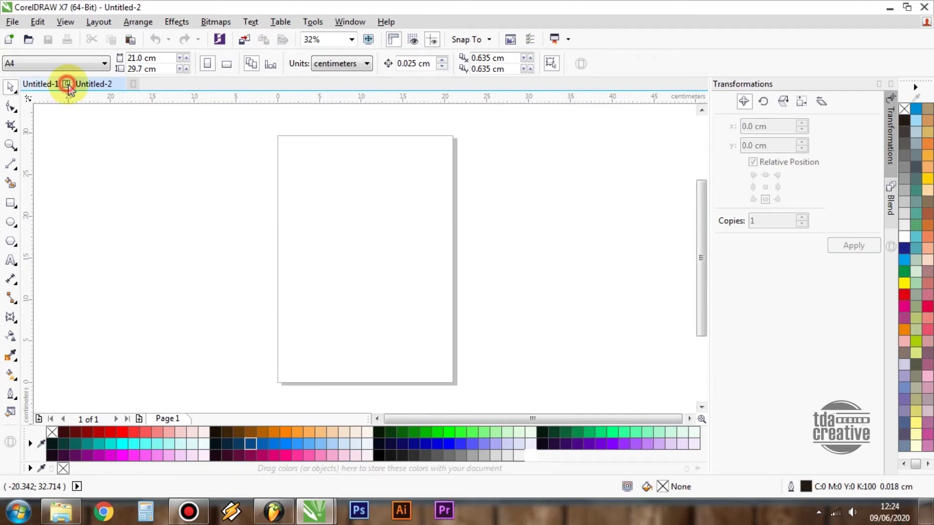
{"action": "left_click", "coordinate": [68, 84]}
{"action": "left_click", "coordinate": [454, 276]}
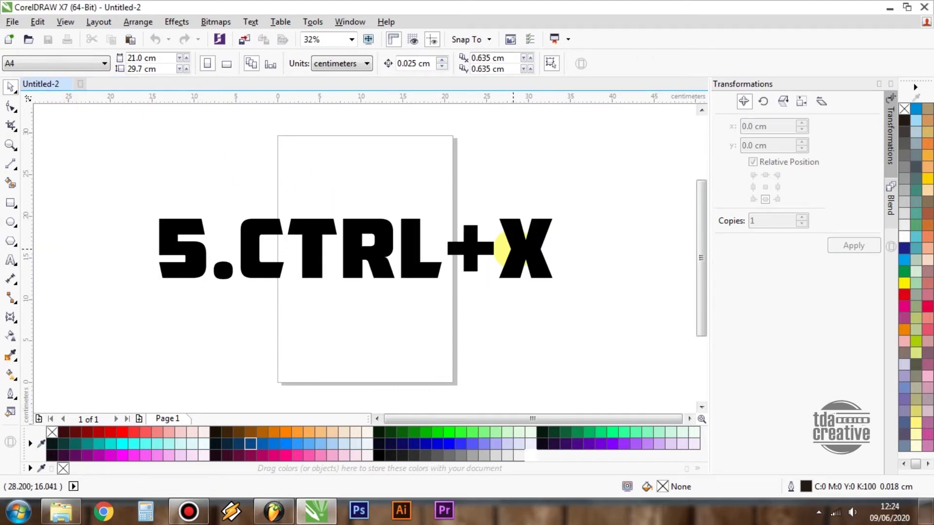
Draw a rectangle on the new portrait page
{"action": "left_click", "coordinate": [508, 236]}
{"action": "left_click", "coordinate": [325, 210]}
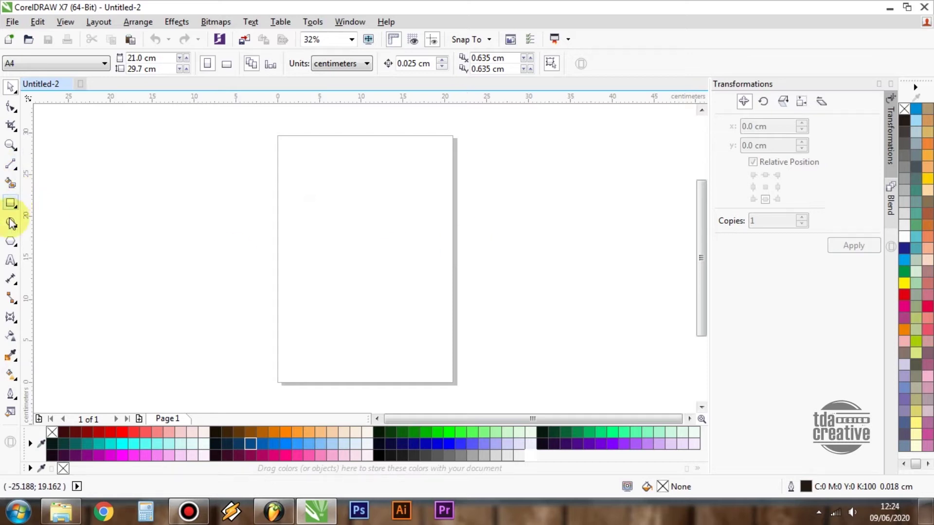
{"action": "left_click", "coordinate": [11, 203]}
{"action": "left_click_drag", "start_coordinate": [315, 226], "coordinate": [396, 285]}
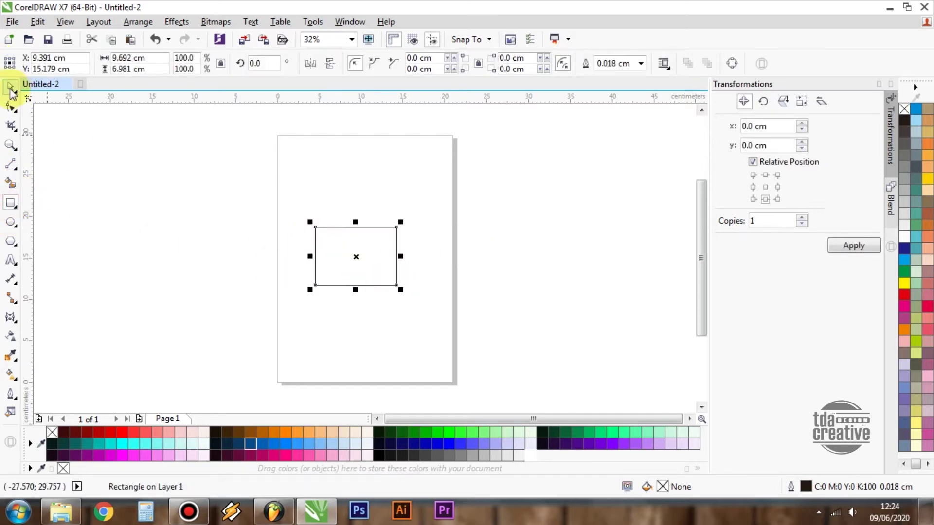
Delete the rectangle, then restore it with Ctrl+Z
{"action": "left_click", "coordinate": [332, 204]}
{"action": "left_click", "coordinate": [315, 227]}
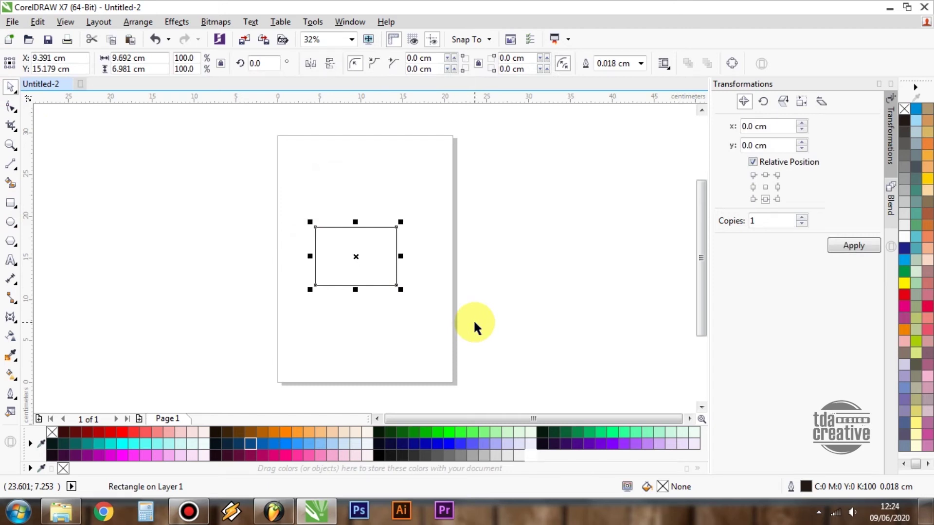
{"action": "key", "text": "Delete"}
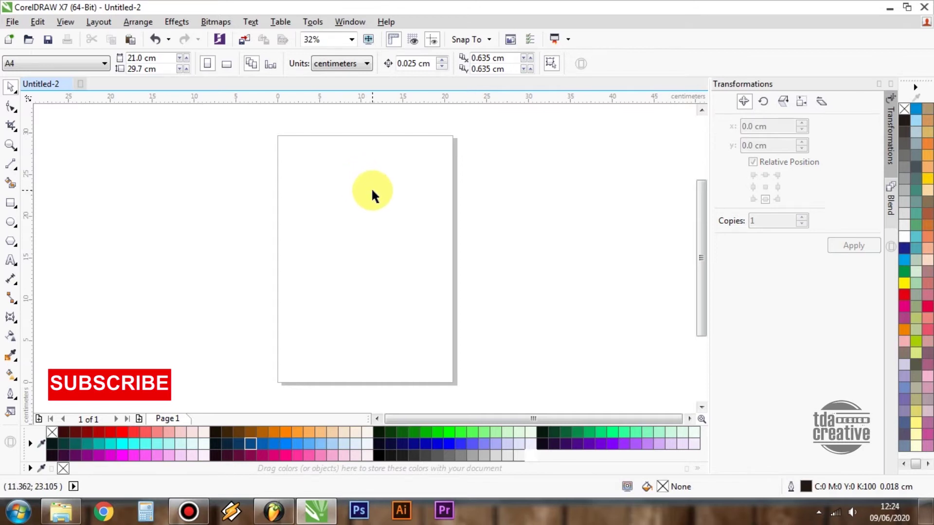
{"action": "key", "text": "ctrl+z"}
Move the restored rectangle up and to the right
{"action": "left_click", "coordinate": [469, 221]}
{"action": "left_click_drag", "start_coordinate": [357, 265], "coordinate": [369, 234]}
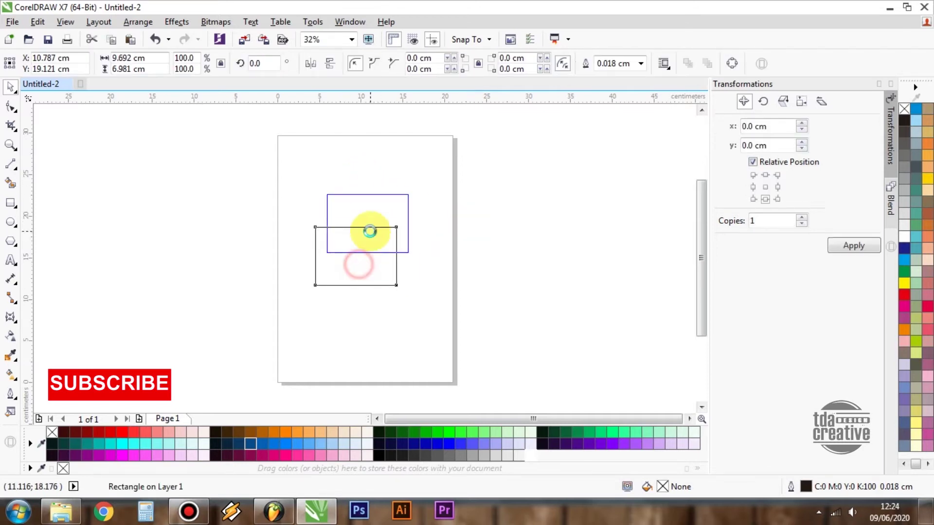
{"action": "left_click", "coordinate": [512, 249]}
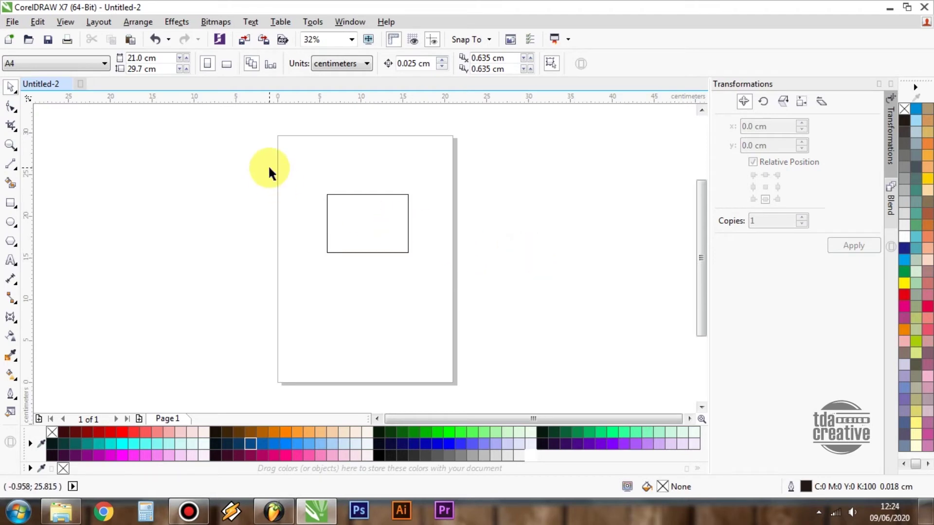
{"action": "left_click", "coordinate": [292, 171]}
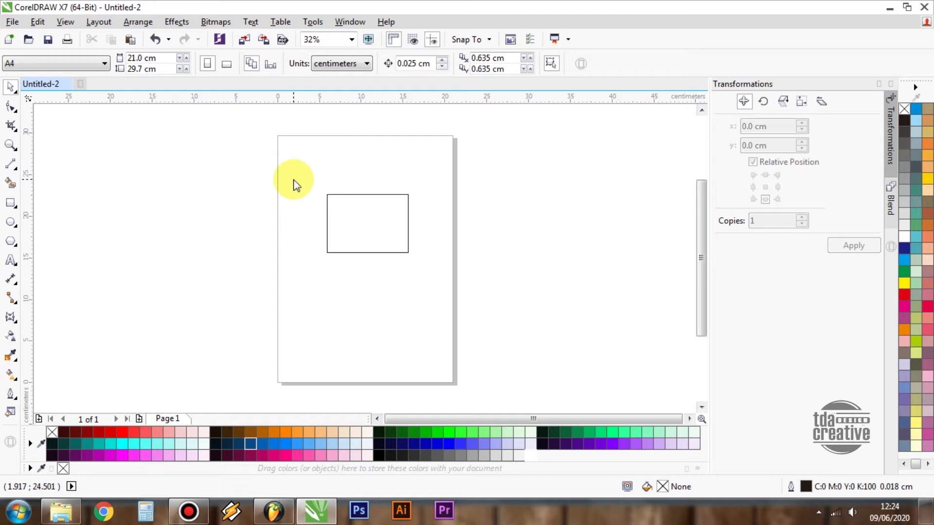
Save with Ctrl+S as Untitled-2.cdr in the BAHAN DESAIN folder
{"action": "key", "text": "ctrl+s"}
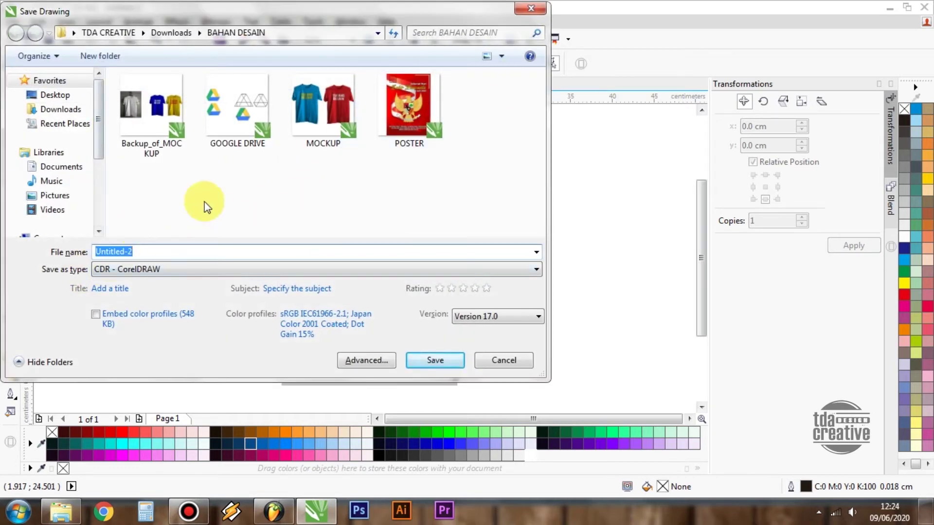
{"action": "left_click", "coordinate": [437, 361]}
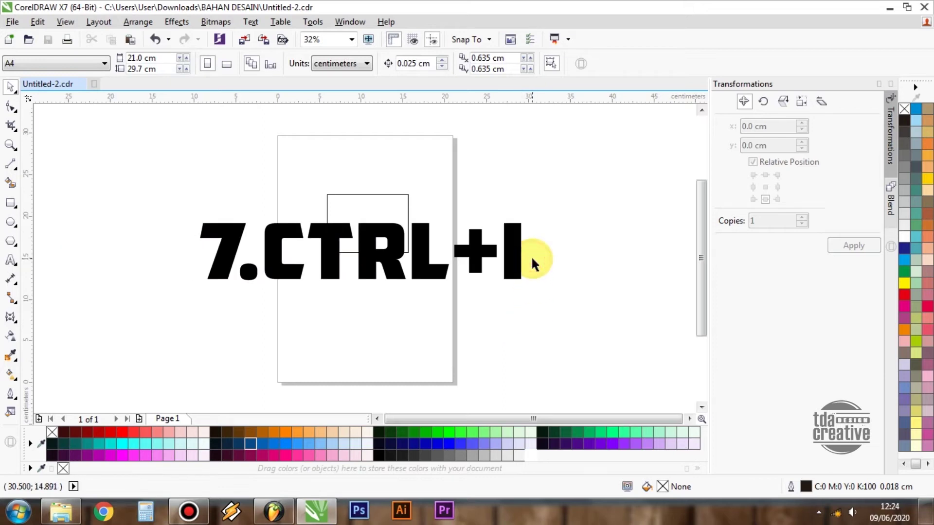
Shift the rectangle left, then open the Ctrl+I import browser and close it unused
{"action": "mouse_move", "coordinate": [400, 230]}
{"action": "left_mouse_down"}
{"action": "mouse_move", "coordinate": [377, 248]}
{"action": "mouse_move", "coordinate": [376, 236]}
{"action": "left_mouse_up"}
{"action": "left_click", "coordinate": [489, 241]}
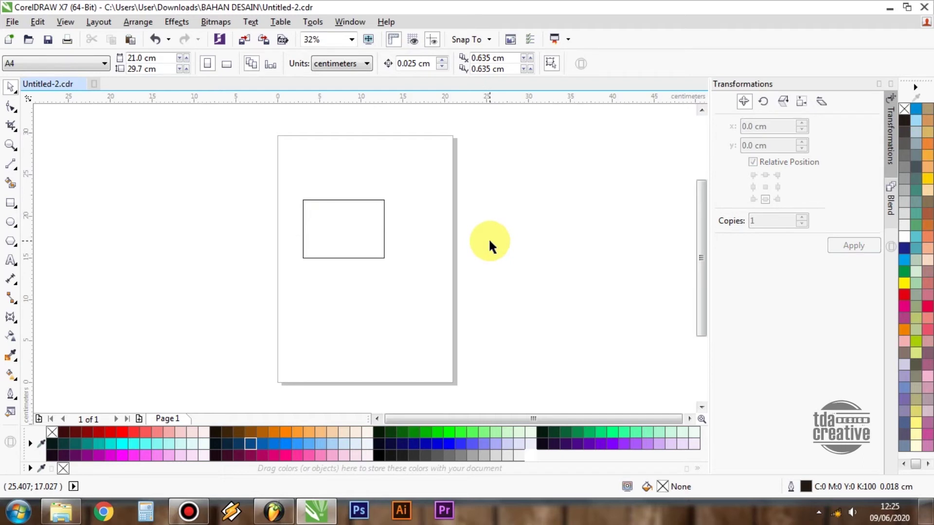
{"action": "key", "text": "ctrl+i"}
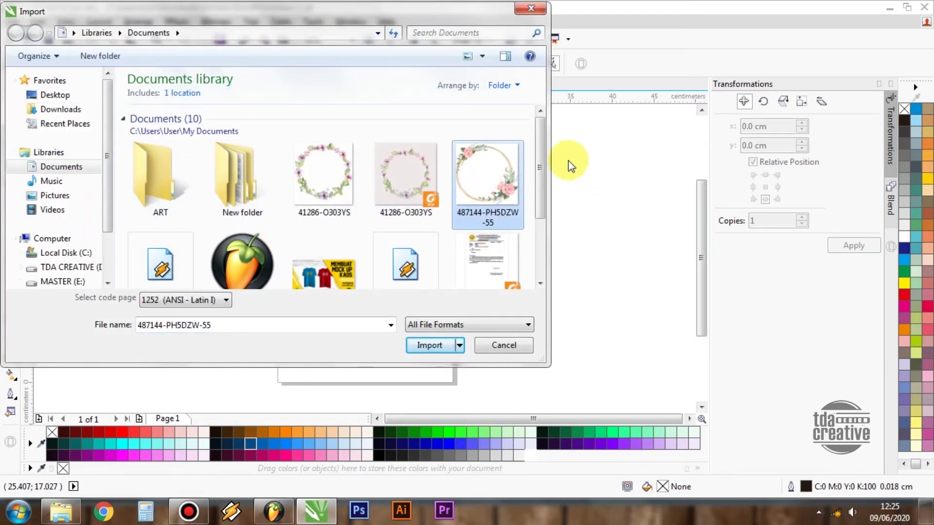
{"action": "scroll", "coordinate": [541, 160], "scroll_direction": "down", "scroll_amount": 2}
{"action": "left_click", "coordinate": [532, 8]}
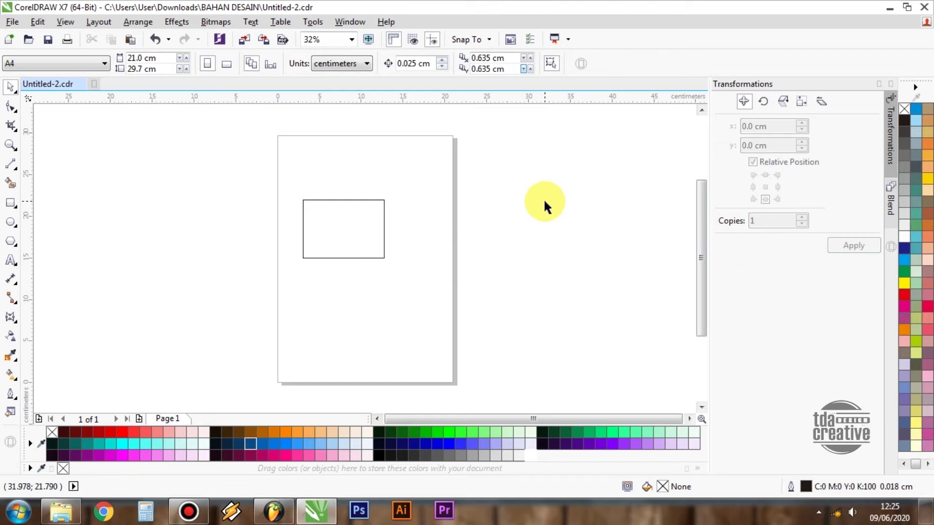
Move the rectangle right and slightly down toward the page centre
{"action": "left_click_drag", "start_coordinate": [384, 241], "coordinate": [412, 252]}
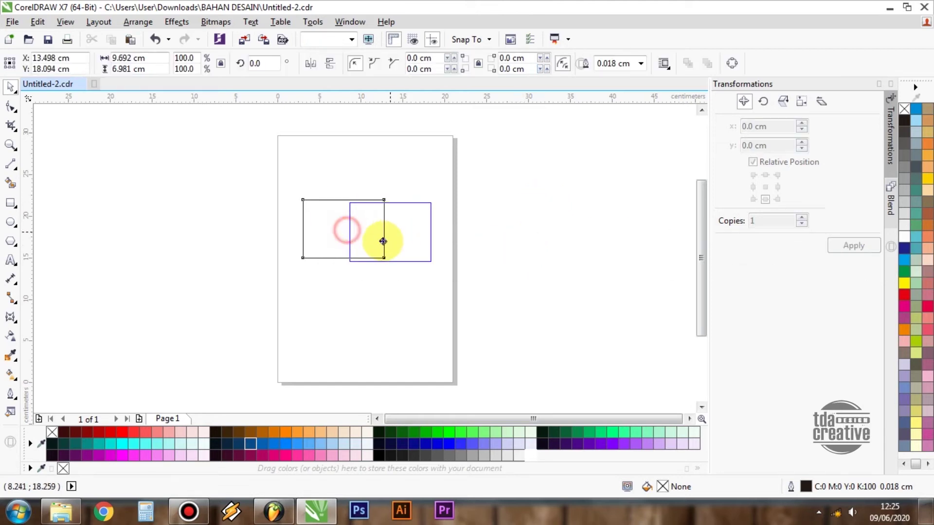
{"action": "left_click_drag", "start_coordinate": [293, 175], "coordinate": [477, 299]}
{"action": "left_click", "coordinate": [531, 231]}
Fill the rectangle with yellow and start an export with Ctrl+E
{"action": "left_click", "coordinate": [370, 241]}
{"action": "left_click", "coordinate": [928, 179]}
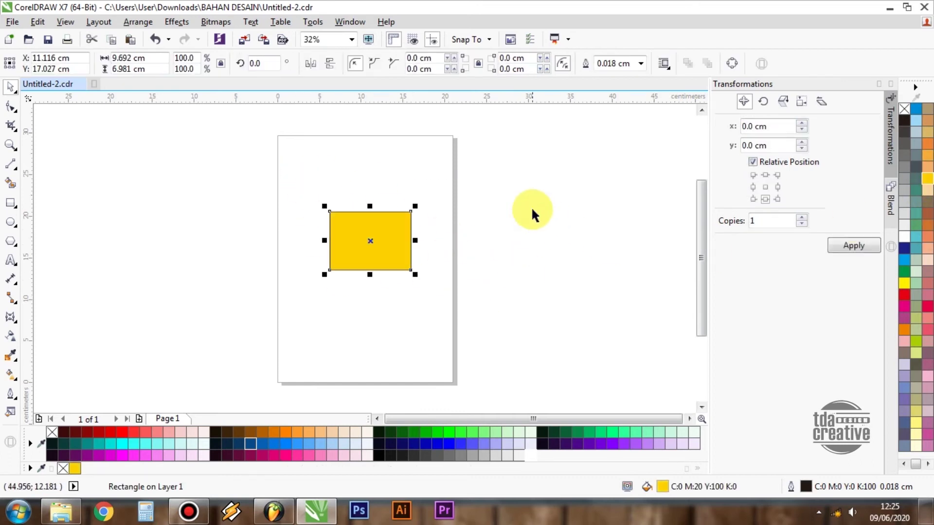
{"action": "left_click", "coordinate": [531, 206]}
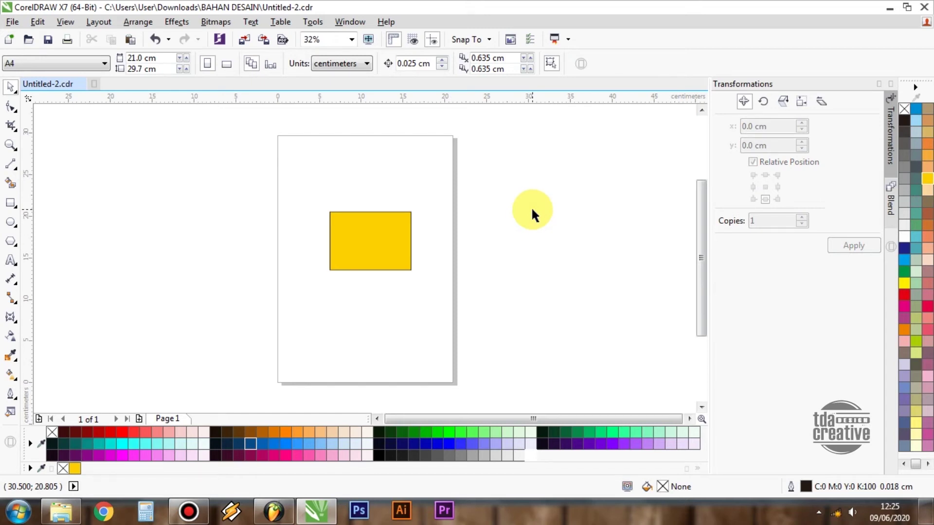
{"action": "key", "text": "ctrl+e"}
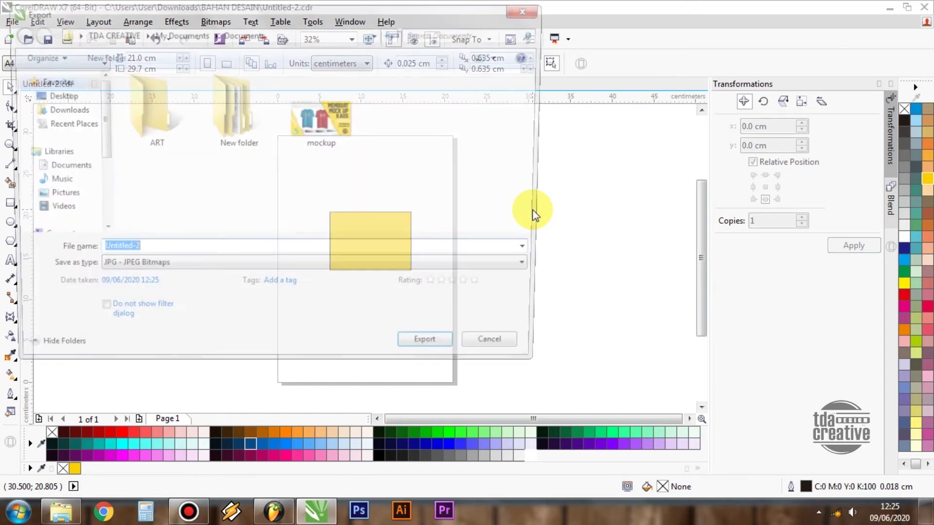
{"action": "left_click", "coordinate": [125, 269]}
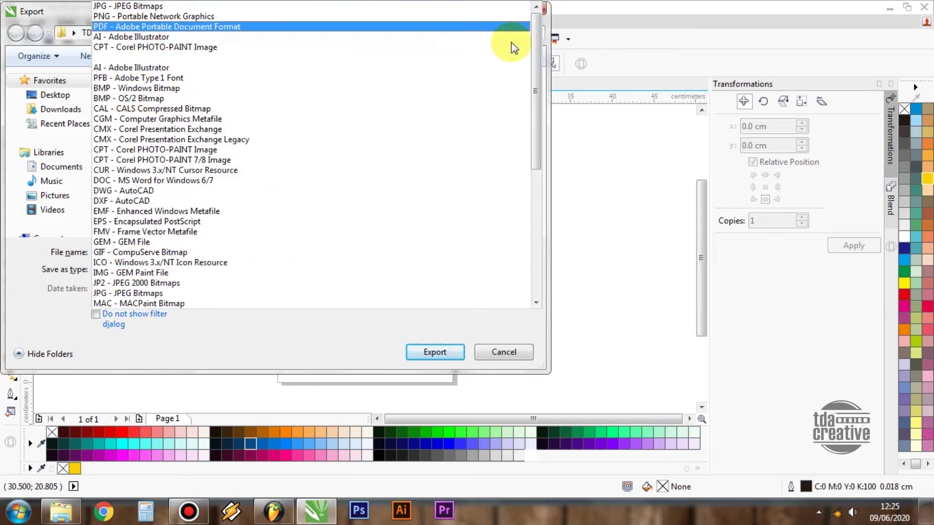
{"action": "left_click", "coordinate": [577, 358]}
{"action": "key", "text": "Escape"}
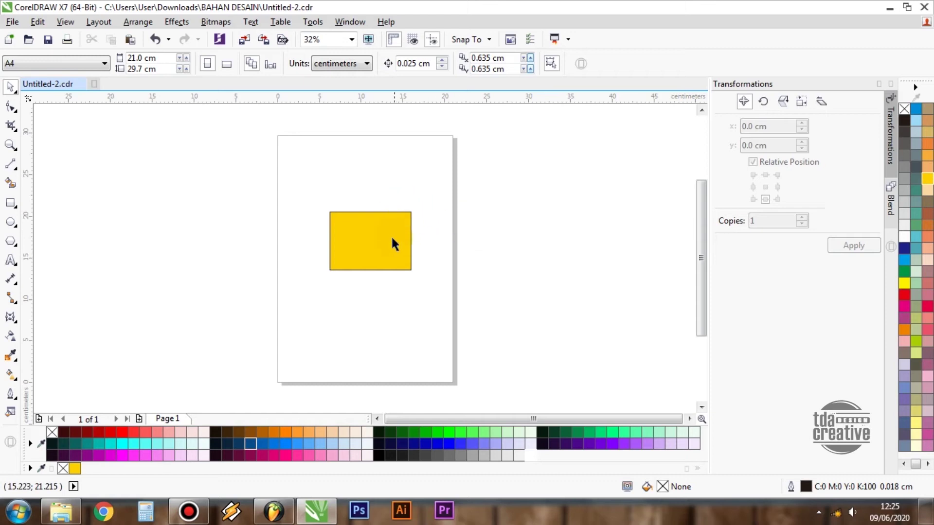
Delete the yellow rectangle and type 'DESAIN' as text near the page centre
{"action": "left_click", "coordinate": [382, 237]}
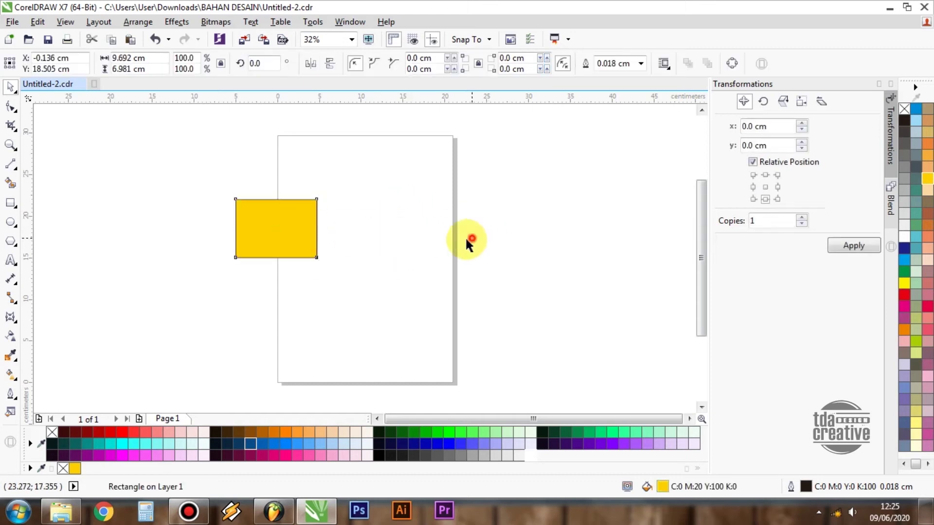
{"action": "key", "text": "Delete"}
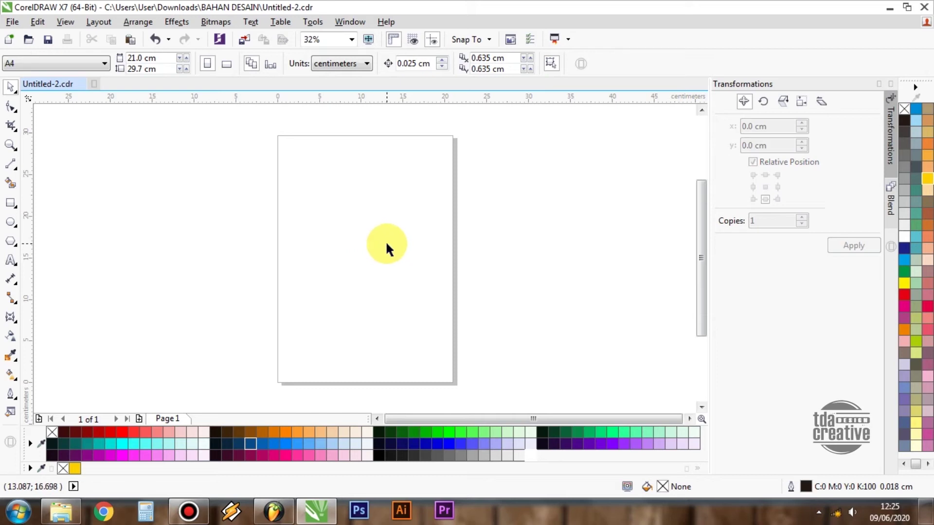
{"action": "key", "text": "F8"}
{"action": "left_click", "coordinate": [334, 224]}
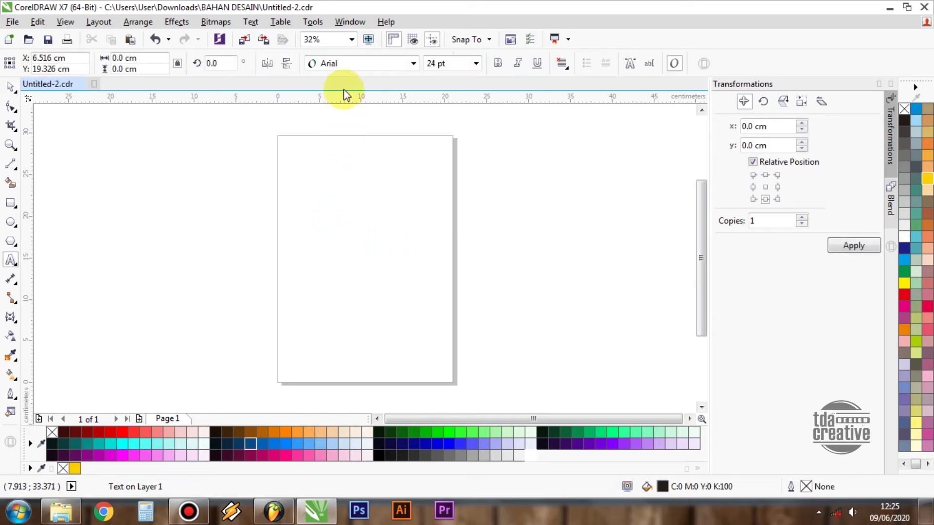
{"action": "type", "text": "DESAIN"}
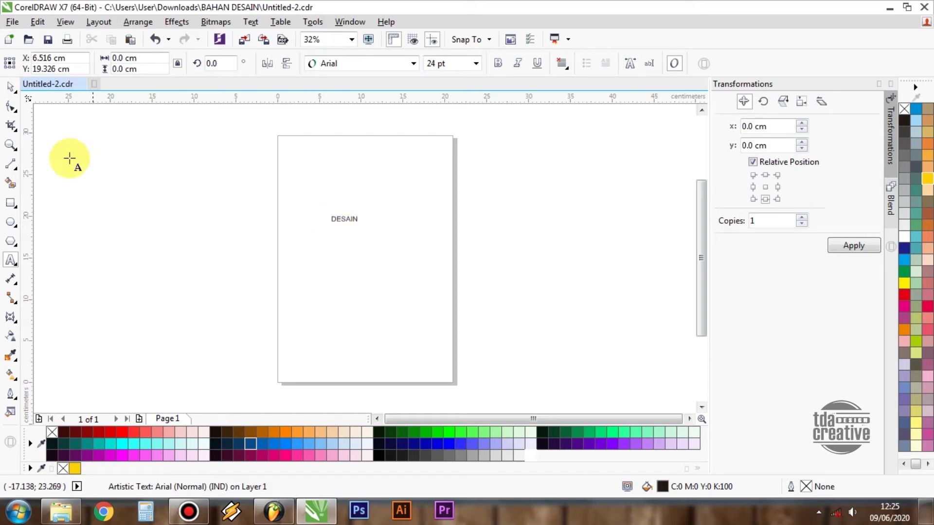
Enlarge the DESAIN text across the page and set it in Legend M54
{"action": "left_click", "coordinate": [10, 87]}
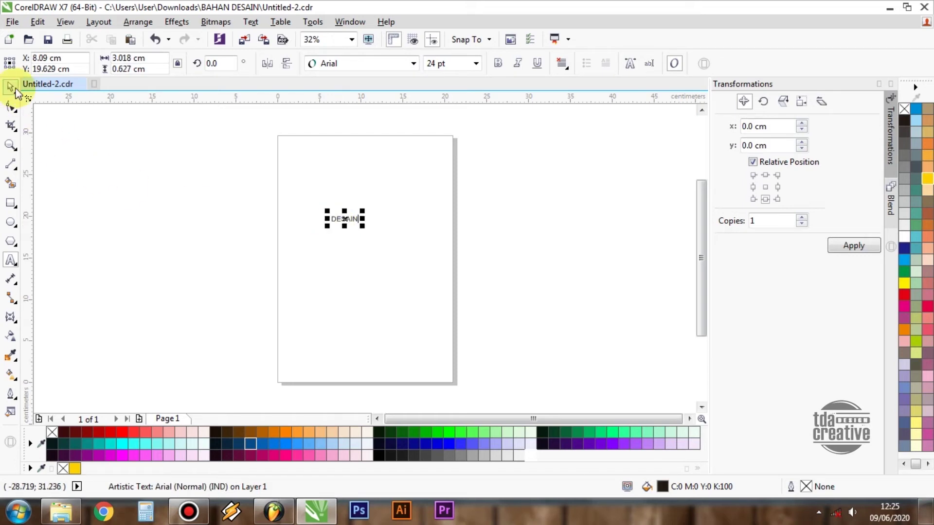
{"action": "left_click_drag", "start_coordinate": [362, 209], "coordinate": [434, 192]}
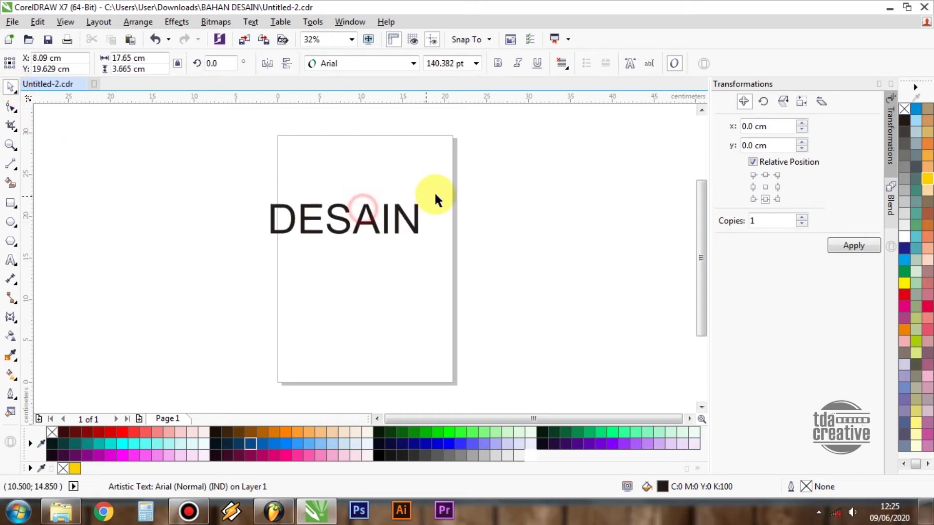
{"action": "left_click", "coordinate": [383, 62]}
{"action": "left_click", "coordinate": [372, 101]}
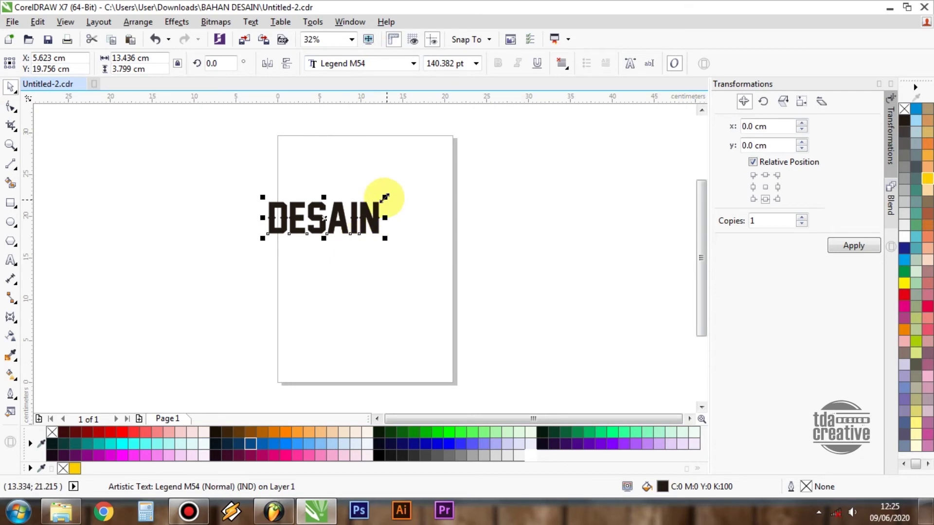
{"action": "left_click_drag", "start_coordinate": [384, 195], "coordinate": [407, 192]}
Convert the DESAIN text to curves with Ctrl+Q
{"action": "scroll", "coordinate": [339, 220], "scroll_direction": "up", "scroll_amount": 2}
{"action": "scroll", "coordinate": [323, 208], "scroll_direction": "down", "scroll_amount": 1}
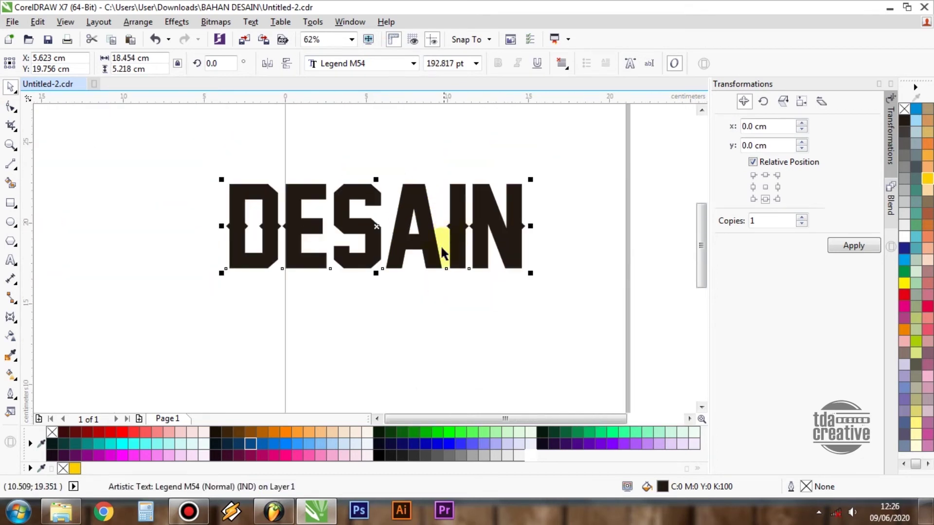
{"action": "left_click", "coordinate": [599, 194]}
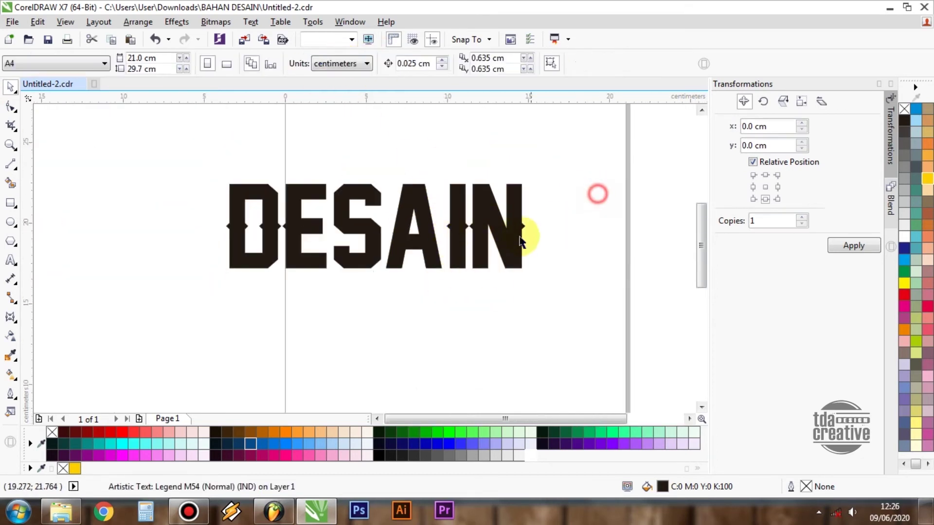
{"action": "left_click", "coordinate": [508, 241]}
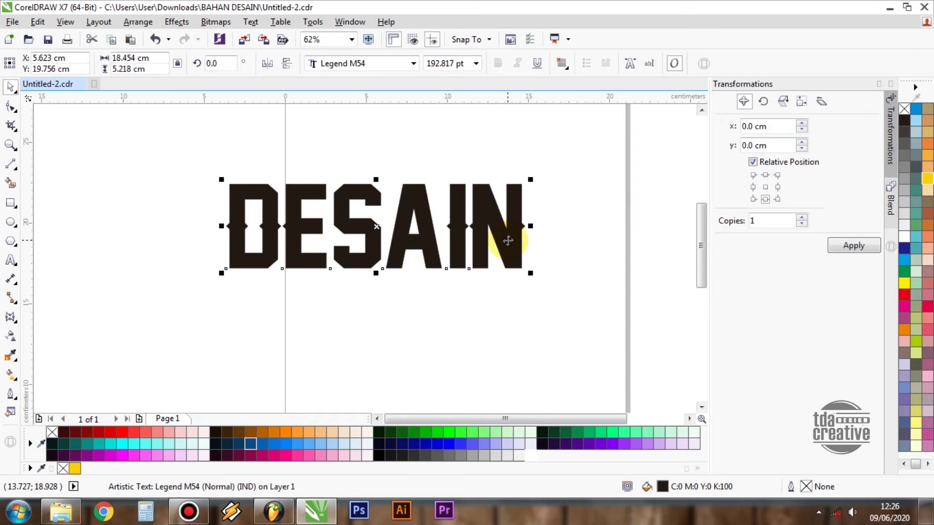
{"action": "key", "text": "ctrl+q"}
{"action": "left_click", "coordinate": [590, 229]}
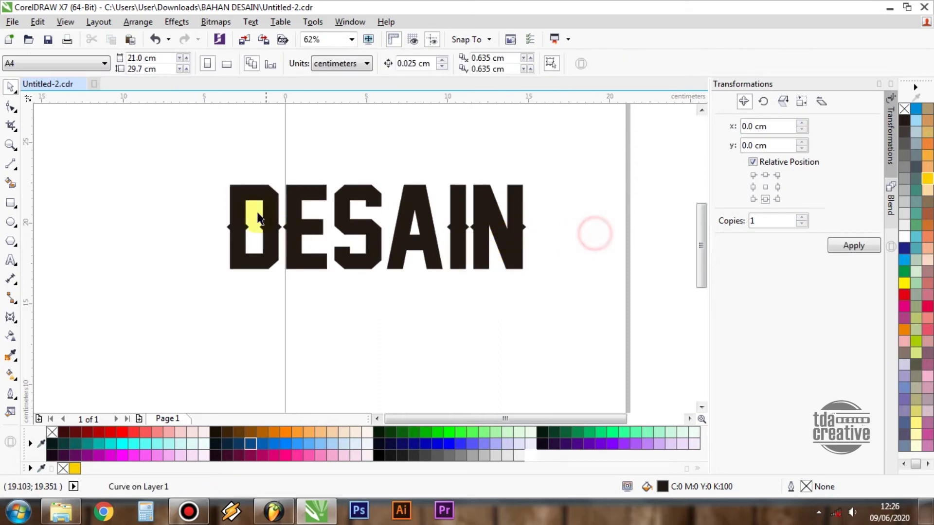
Nudge the DESAIN curves slightly right and down to centre them on the page
{"action": "left_click", "coordinate": [312, 186]}
{"action": "scroll", "coordinate": [312, 185], "scroll_direction": "up", "scroll_amount": 1}
{"action": "scroll", "coordinate": [403, 183], "scroll_direction": "up", "scroll_amount": 1}
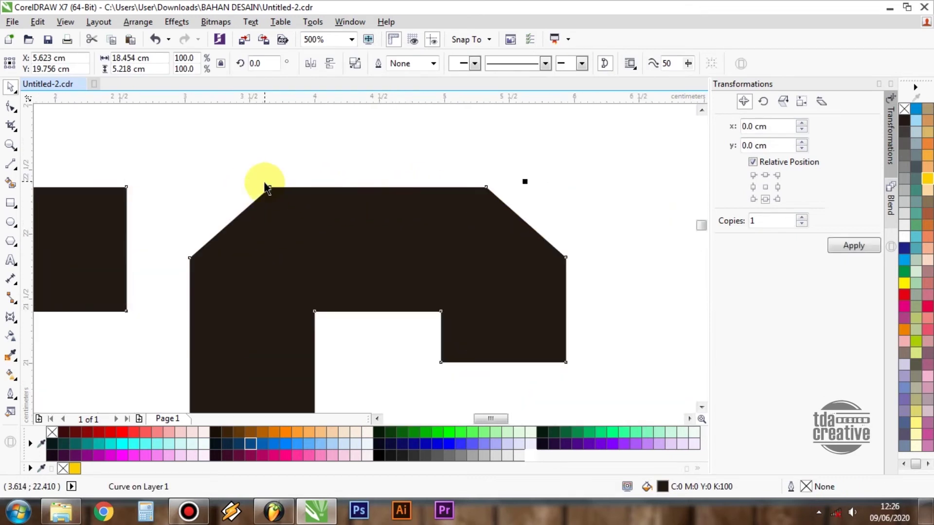
{"action": "scroll", "coordinate": [358, 202], "scroll_direction": "down", "scroll_amount": 1}
{"action": "scroll", "coordinate": [263, 217], "scroll_direction": "down", "scroll_amount": 2}
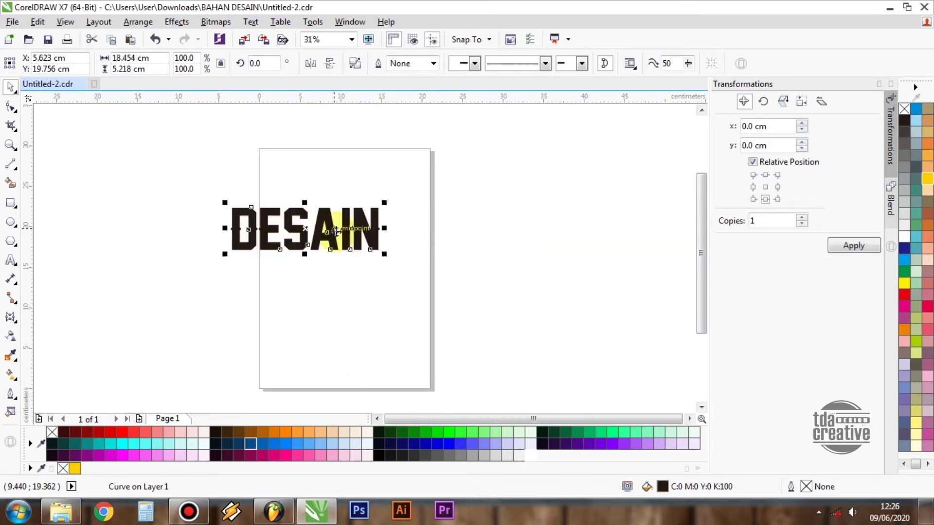
{"action": "left_click", "coordinate": [482, 248]}
{"action": "left_click", "coordinate": [373, 229]}
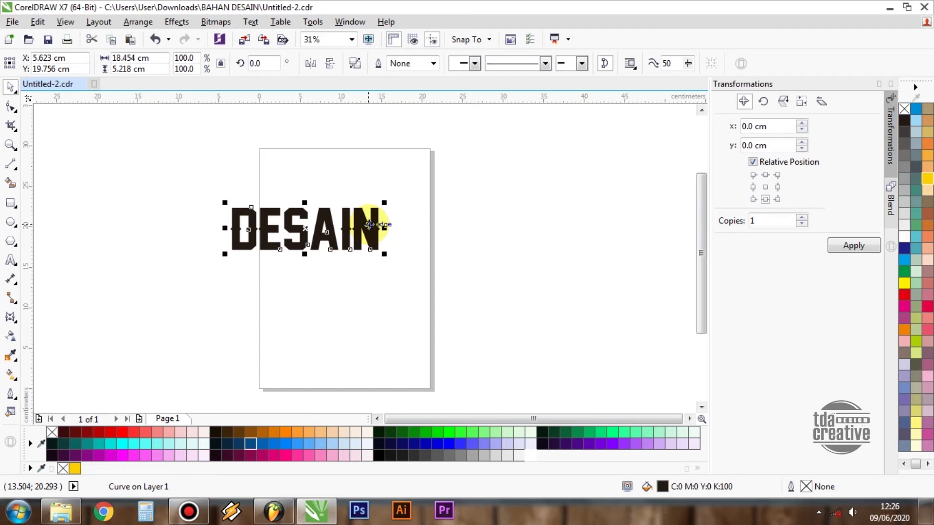
{"action": "left_click_drag", "start_coordinate": [379, 234], "coordinate": [399, 238]}
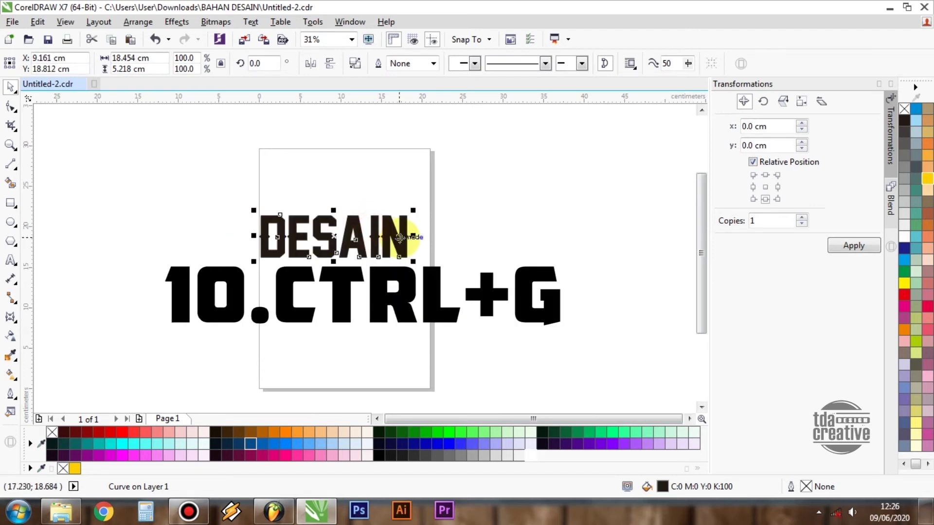
Drag a copy of the DESAIN text directly below the original
{"action": "left_click", "coordinate": [474, 241]}
{"action": "left_click", "coordinate": [409, 238]}
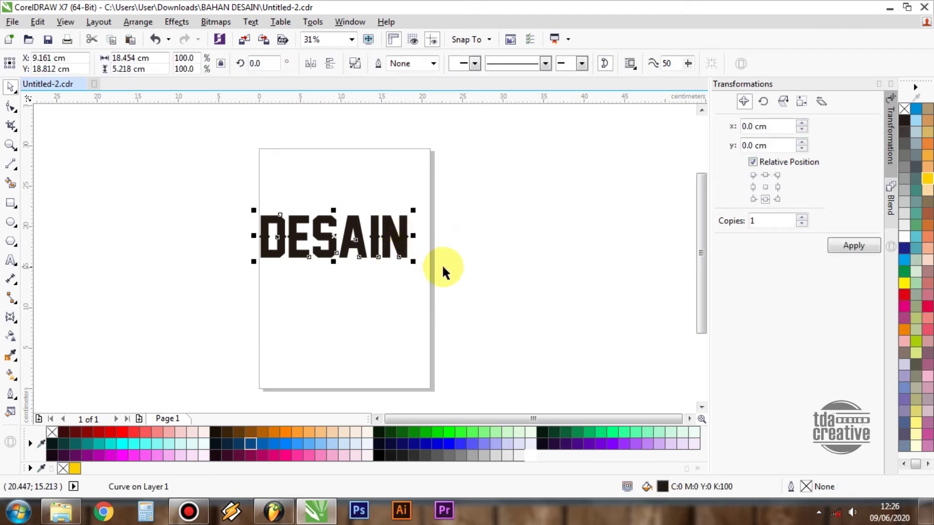
{"action": "left_click", "coordinate": [449, 258]}
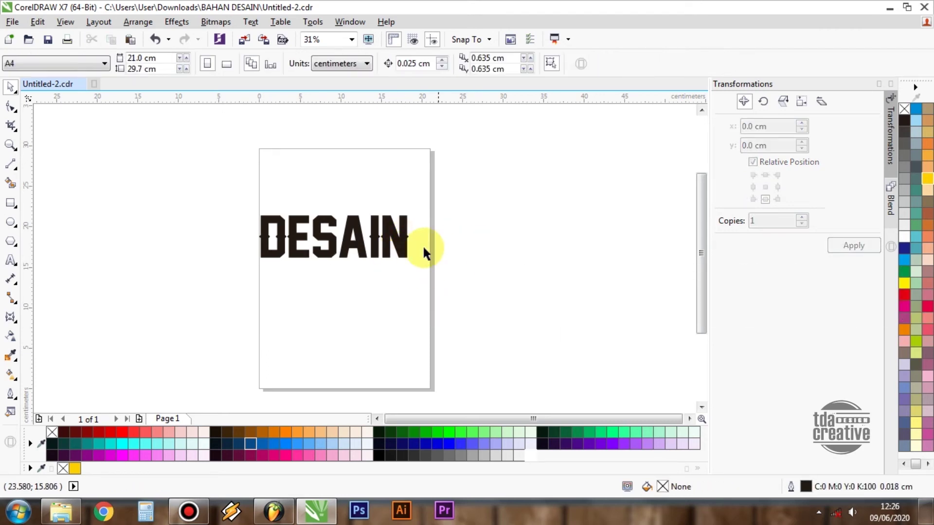
{"action": "left_click", "coordinate": [397, 246]}
{"action": "left_click", "coordinate": [475, 248]}
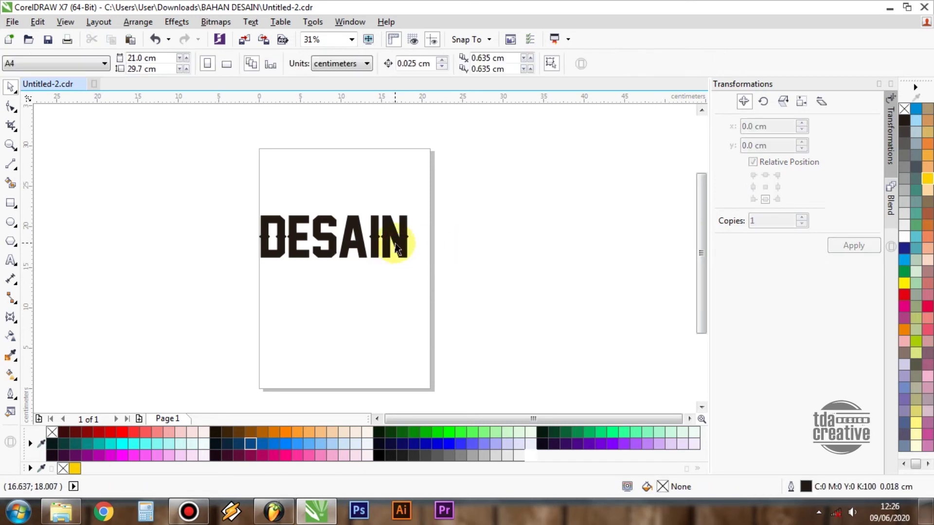
{"action": "left_click_drag", "start_coordinate": [395, 239], "coordinate": [399, 294]}
Marquee-select both DESAIN copies and nudge them upward together
{"action": "left_click", "coordinate": [469, 277]}
{"action": "left_click", "coordinate": [396, 278]}
{"action": "left_click", "coordinate": [407, 239]}
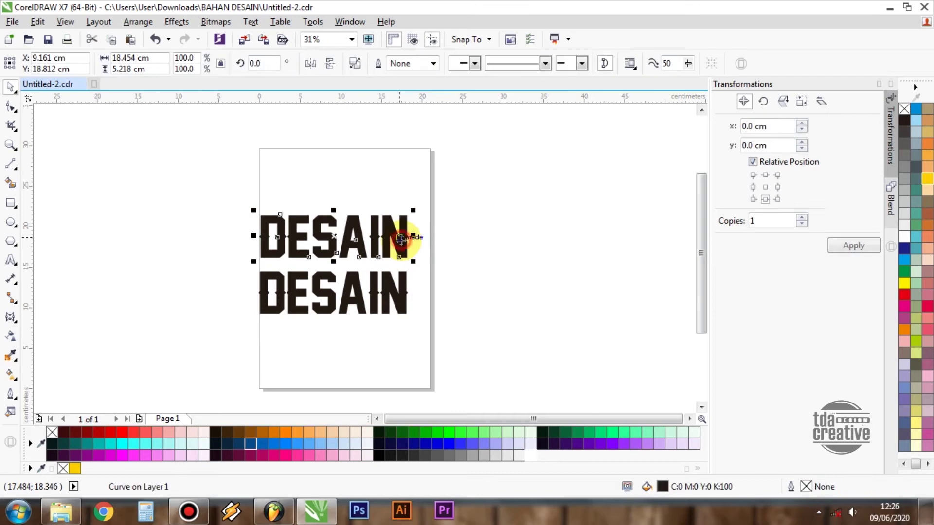
{"action": "left_click", "coordinate": [481, 260]}
{"action": "left_click", "coordinate": [386, 282]}
{"action": "left_click", "coordinate": [462, 261]}
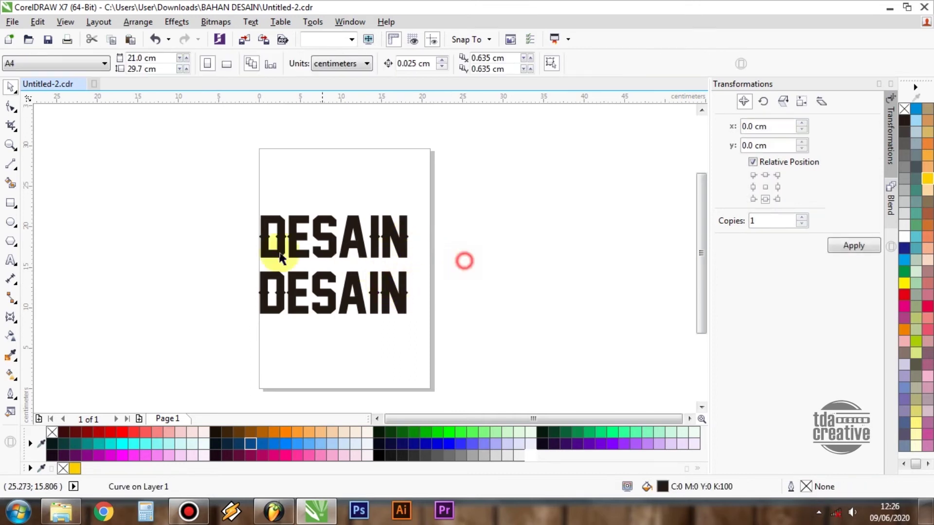
{"action": "left_click_drag", "start_coordinate": [229, 188], "coordinate": [471, 328]}
{"action": "left_click_drag", "start_coordinate": [410, 291], "coordinate": [412, 281]}
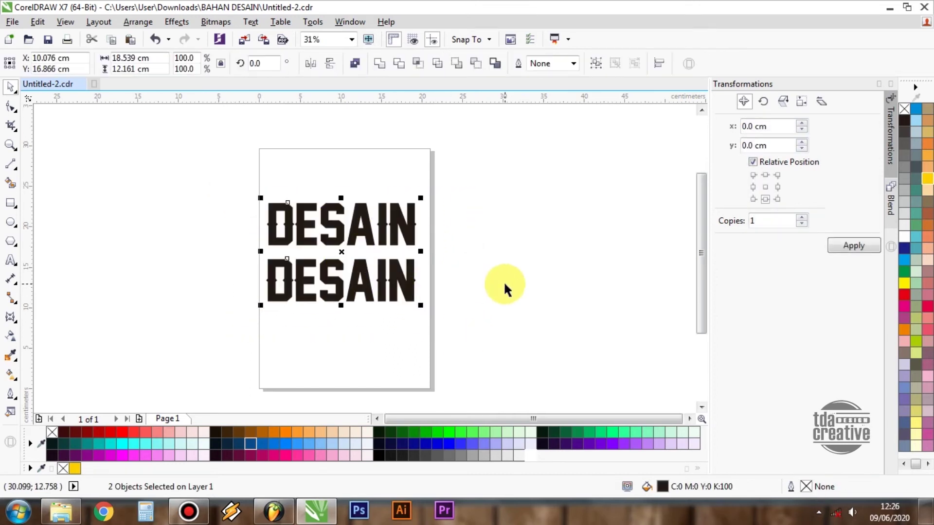
Group the two DESAIN copies with Ctrl+G and move the group over the page's left edge
{"action": "left_click", "coordinate": [501, 282]}
{"action": "left_click_drag", "start_coordinate": [236, 183], "coordinate": [483, 367]}
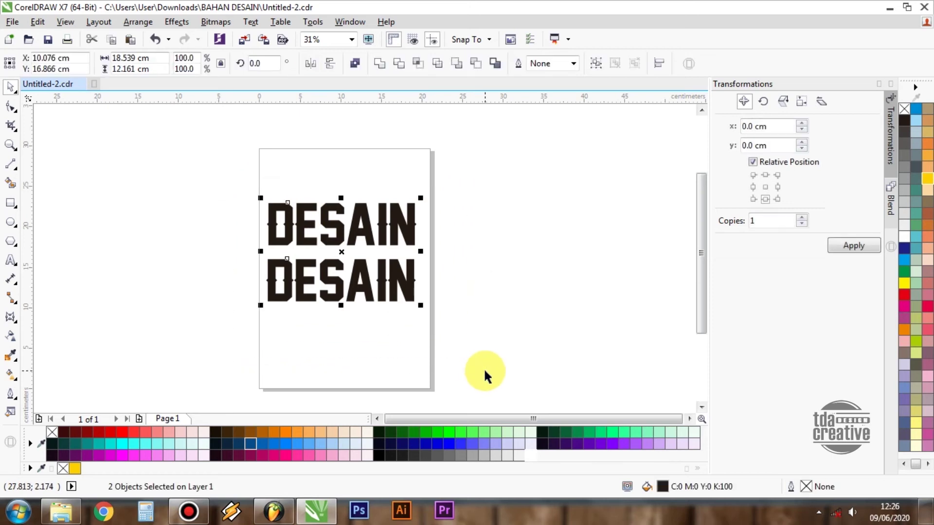
{"action": "key", "text": "ctrl+g"}
{"action": "mouse_move", "coordinate": [457, 308]}
{"action": "left_mouse_down"}
{"action": "mouse_move", "coordinate": [515, 286]}
{"action": "mouse_move", "coordinate": [420, 286]}
{"action": "left_mouse_up"}
{"action": "left_click", "coordinate": [546, 271]}
{"action": "left_click_drag", "start_coordinate": [308, 209], "coordinate": [259, 208]}
Delete the DESAIN group, leaving the page empty
{"action": "left_click", "coordinate": [433, 237]}
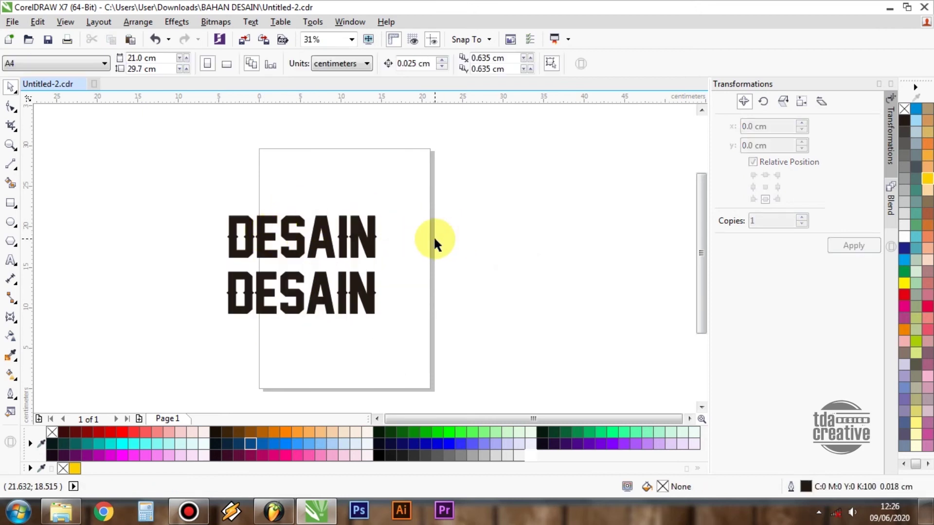
{"action": "left_click", "coordinate": [351, 238]}
{"action": "key", "text": "Delete"}
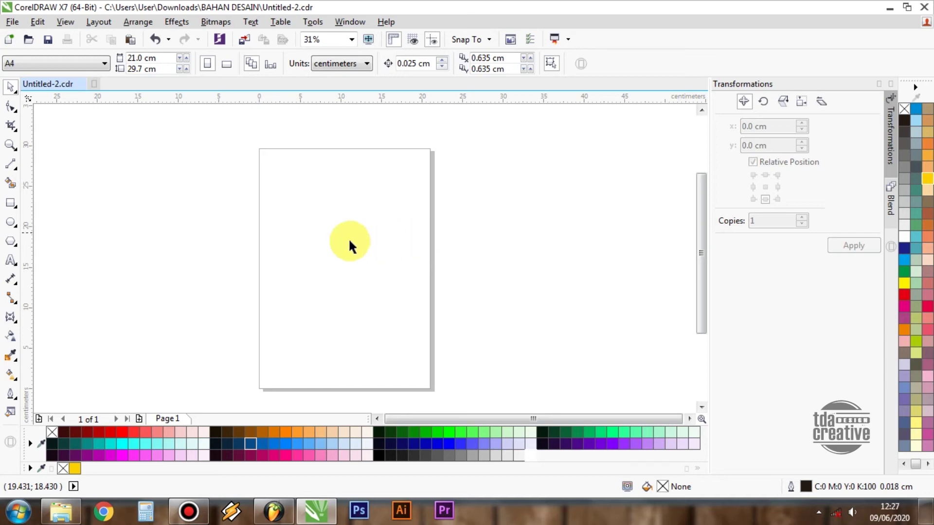
Draw a circle in the page's upper-left area with the Ellipse tool
{"action": "left_click", "coordinate": [11, 222]}
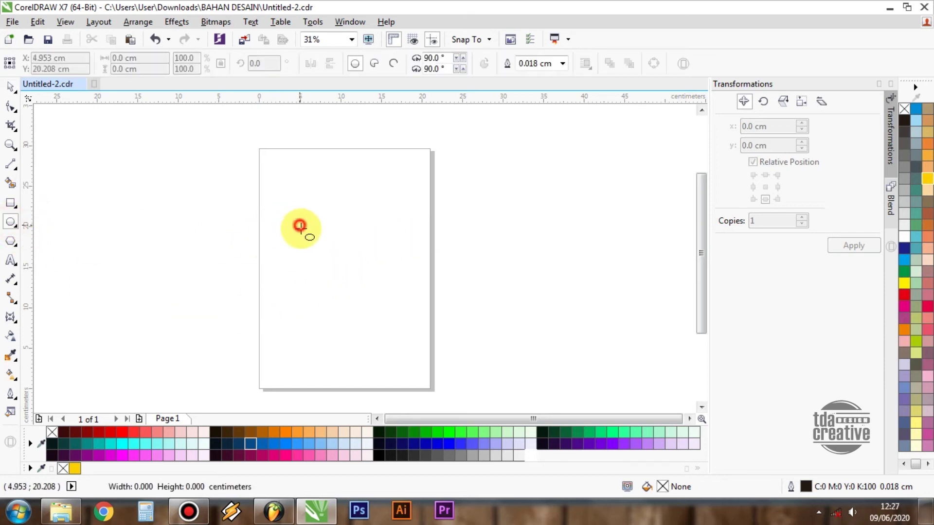
{"action": "left_click_drag", "start_coordinate": [299, 225], "coordinate": [352, 278]}
{"action": "left_click", "coordinate": [11, 87]}
{"action": "left_click", "coordinate": [117, 163]}
Zoom in on the circle with the Zoom tool, then scroll back out
{"action": "scroll", "coordinate": [385, 230], "scroll_direction": "down", "scroll_amount": 2}
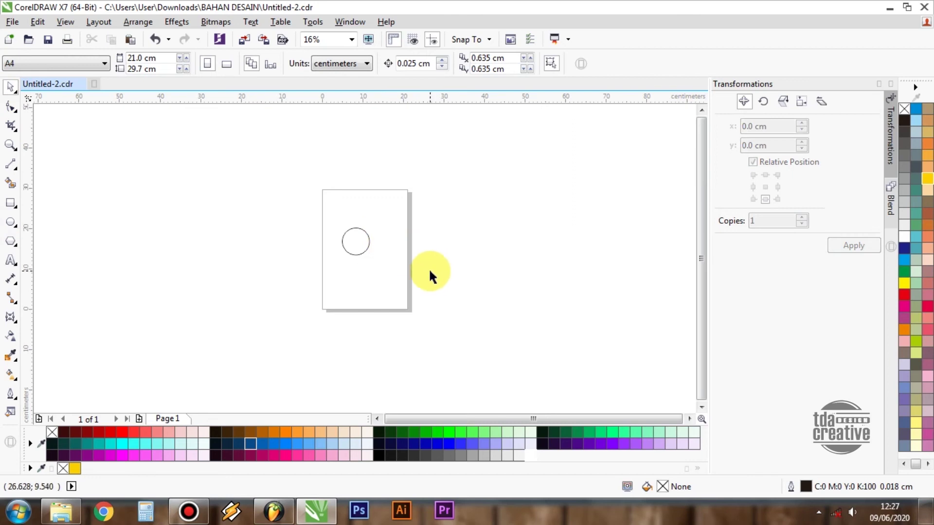
{"action": "key", "text": "z"}
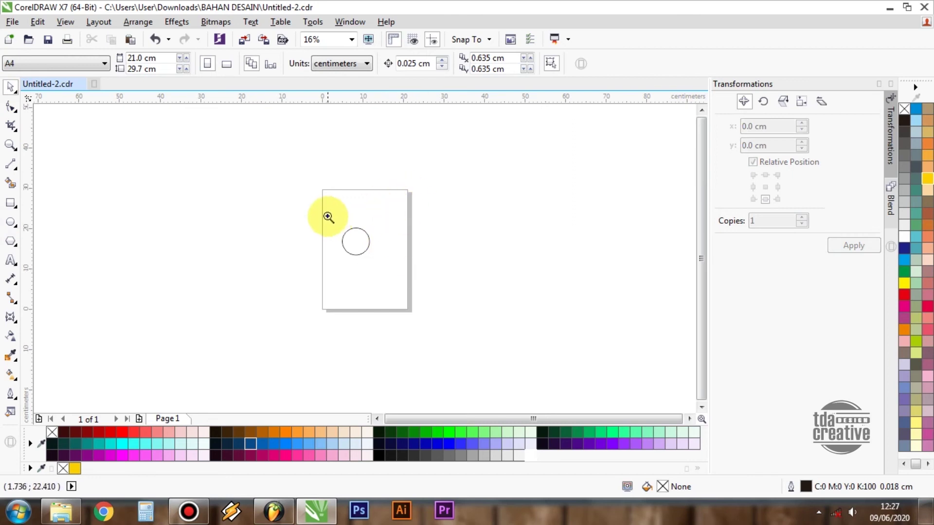
{"action": "left_click_drag", "start_coordinate": [333, 222], "coordinate": [378, 265]}
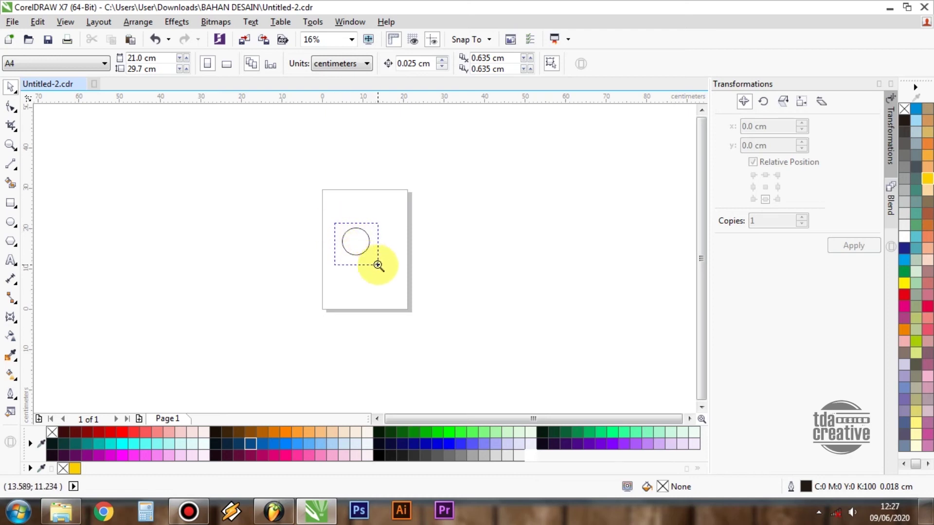
{"action": "left_click_drag", "start_coordinate": [378, 265], "coordinate": [378, 265]}
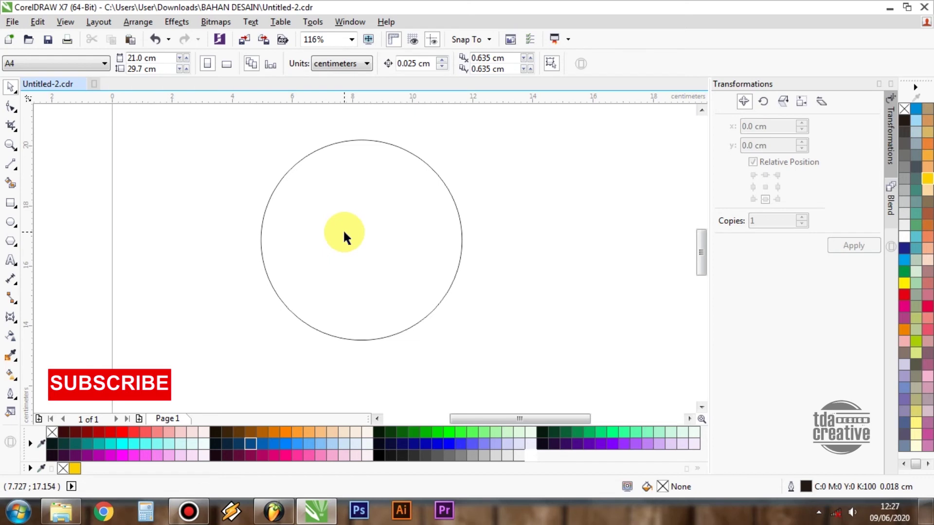
{"action": "scroll", "coordinate": [343, 233], "scroll_direction": "down", "scroll_amount": 3}
{"action": "scroll", "coordinate": [337, 235], "scroll_direction": "down", "scroll_amount": 3}
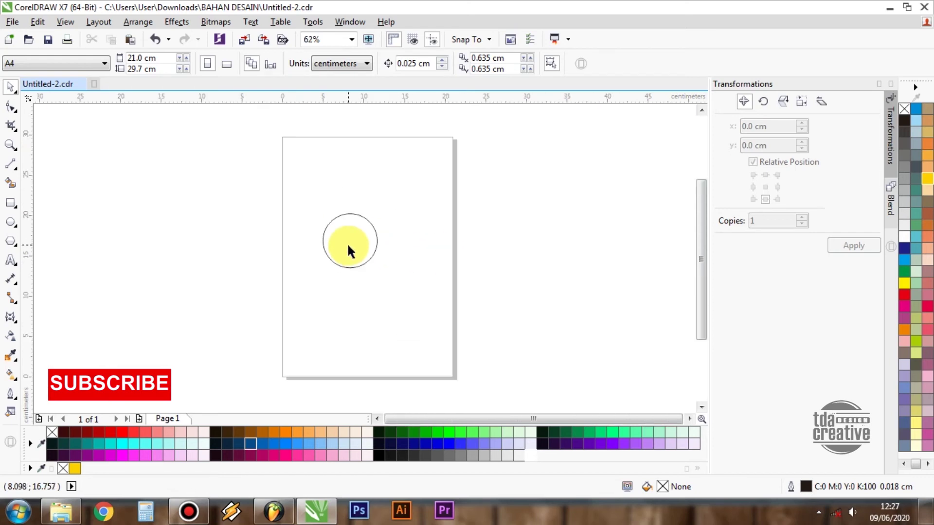
{"action": "scroll", "coordinate": [346, 243], "scroll_direction": "down", "scroll_amount": 3}
{"action": "scroll", "coordinate": [359, 246], "scroll_direction": "up", "scroll_amount": 1}
{"action": "scroll", "coordinate": [344, 244], "scroll_direction": "down", "scroll_amount": 1}
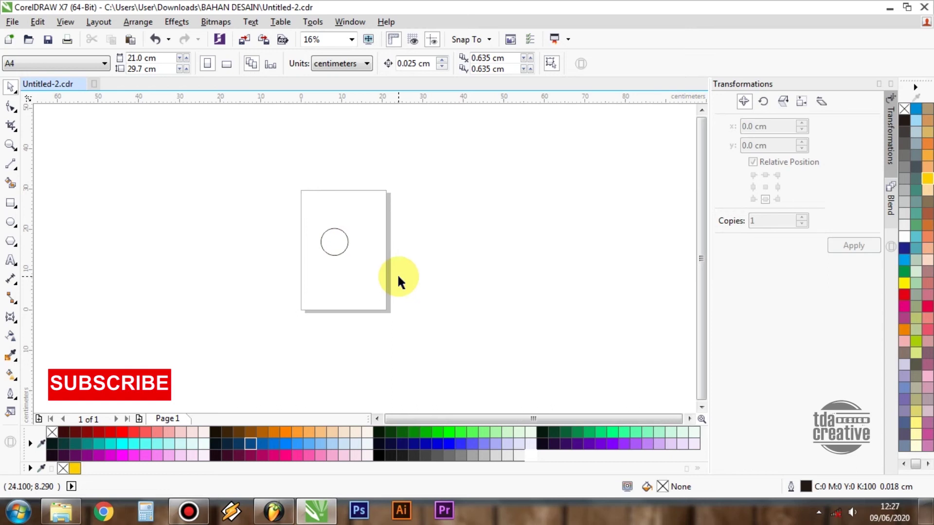
Drop a copy of the circle below-right of the page and fit both circles in view with F4
{"action": "left_click", "coordinate": [329, 246]}
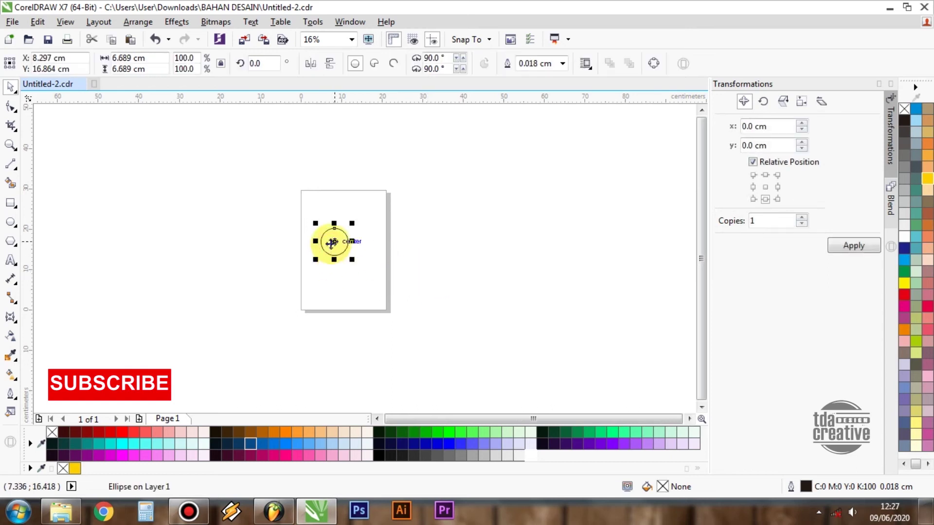
{"action": "key", "text": "Escape"}
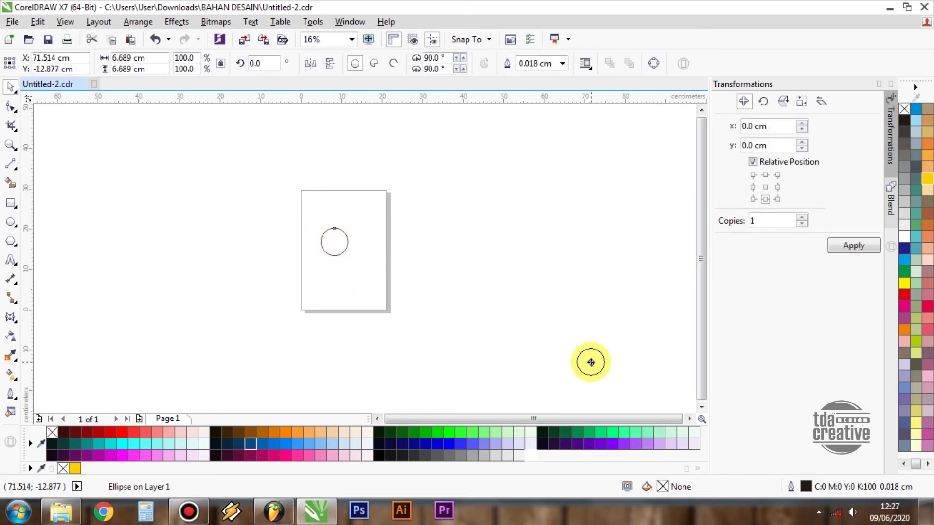
{"action": "left_click_drag", "start_coordinate": [592, 362], "coordinate": [549, 354]}
{"action": "left_click", "coordinate": [521, 333]}
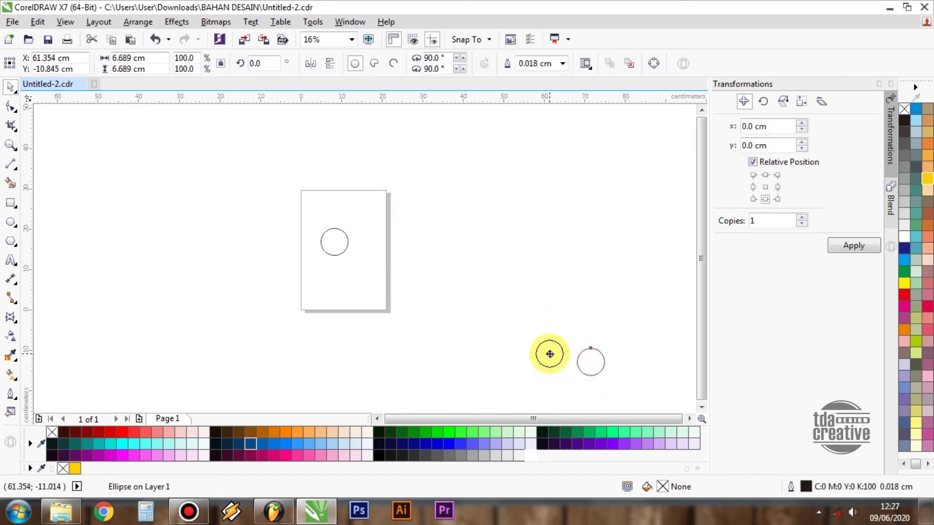
{"action": "left_click", "coordinate": [633, 356]}
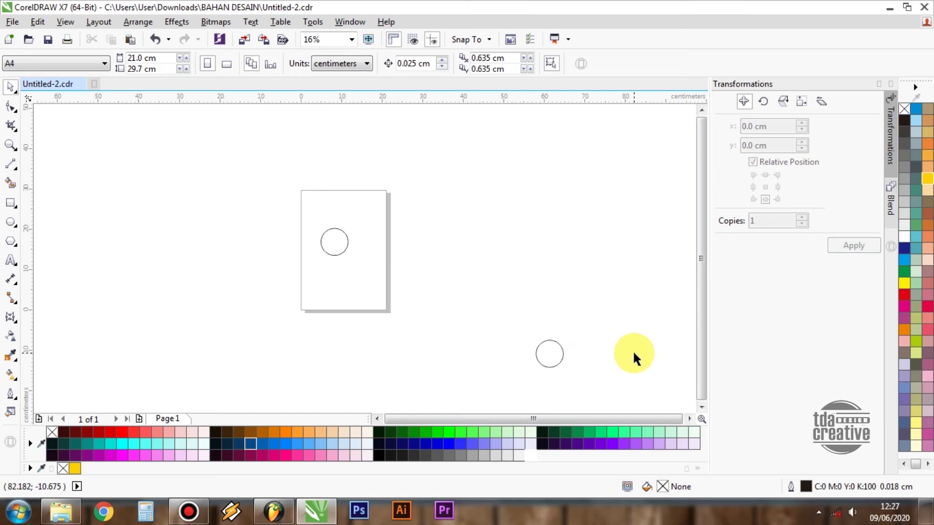
{"action": "key", "text": "F4"}
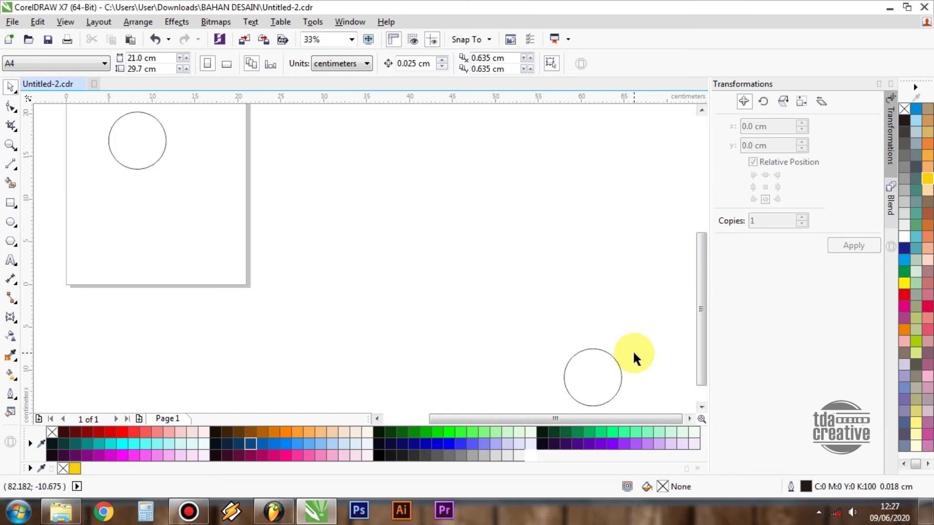
{"action": "scroll", "coordinate": [477, 281], "scroll_direction": "down", "scroll_amount": 1}
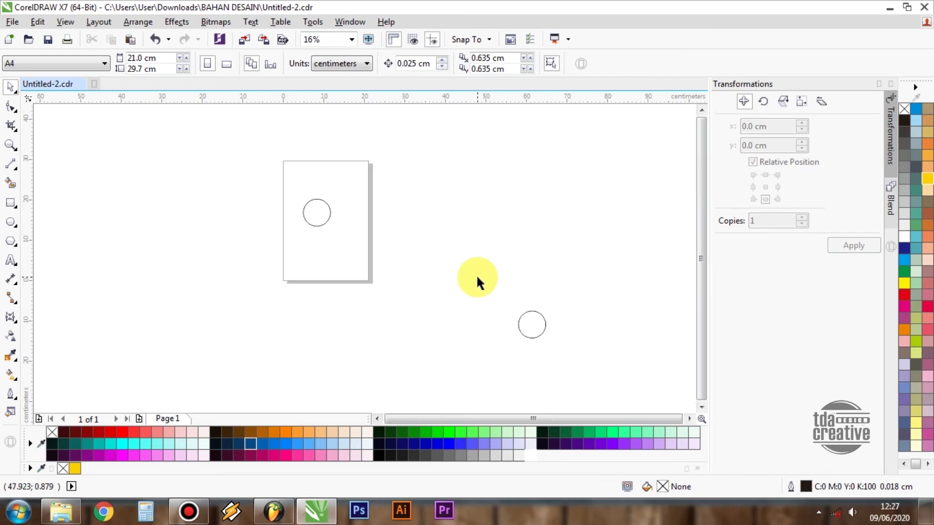
{"action": "left_click", "coordinate": [532, 312]}
Marquee-select both circles and delete them
{"action": "left_click_drag", "start_coordinate": [338, 294], "coordinate": [273, 265]}
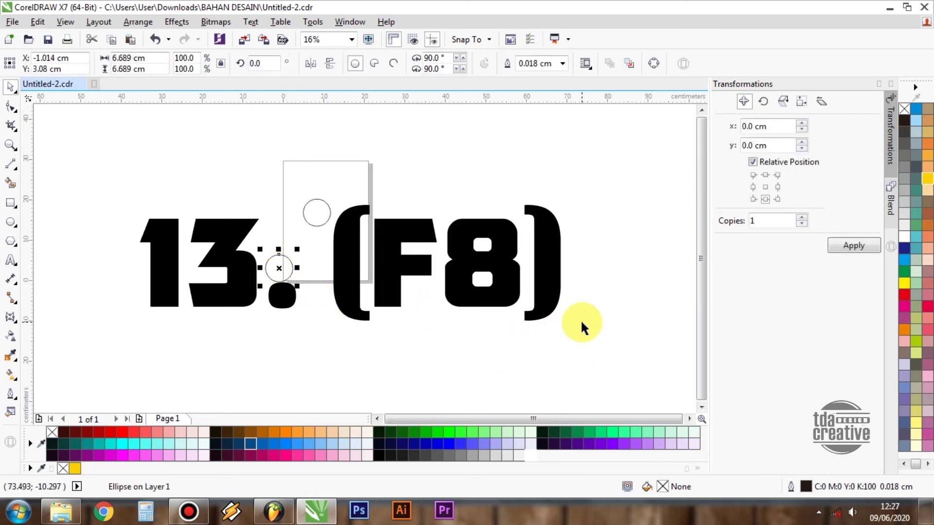
{"action": "left_click_drag", "start_coordinate": [219, 183], "coordinate": [431, 306]}
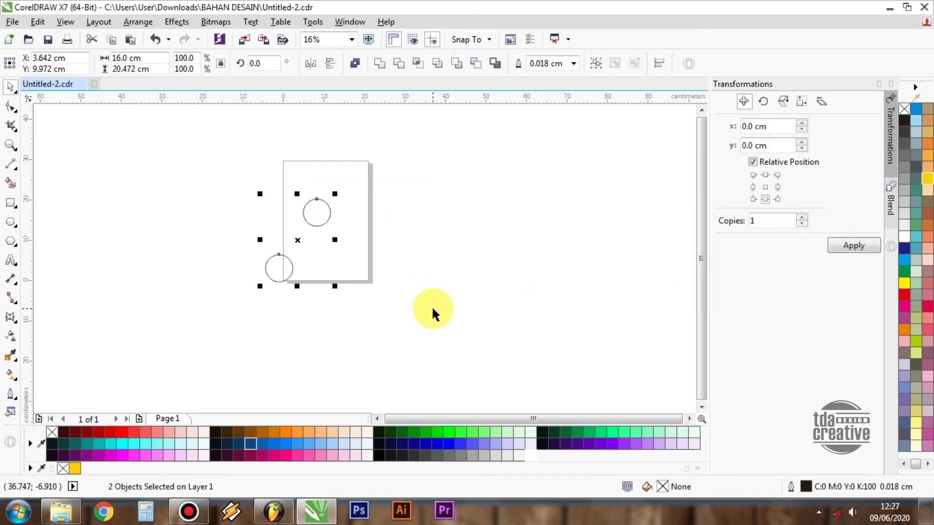
{"action": "key", "text": "Delete"}
{"action": "scroll", "coordinate": [333, 189], "scroll_direction": "up", "scroll_amount": 2}
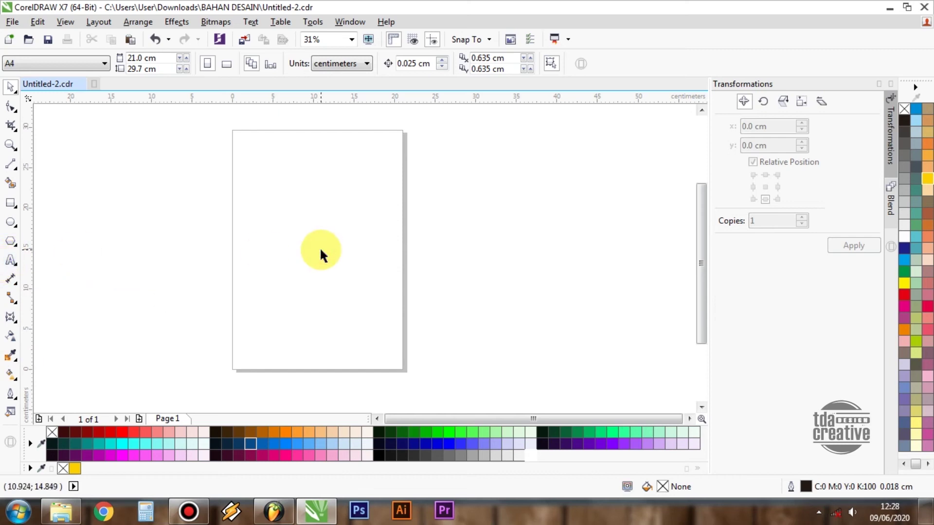
Add the text DESAIN on the page with F8 and scale it up
{"action": "key", "text": "F8"}
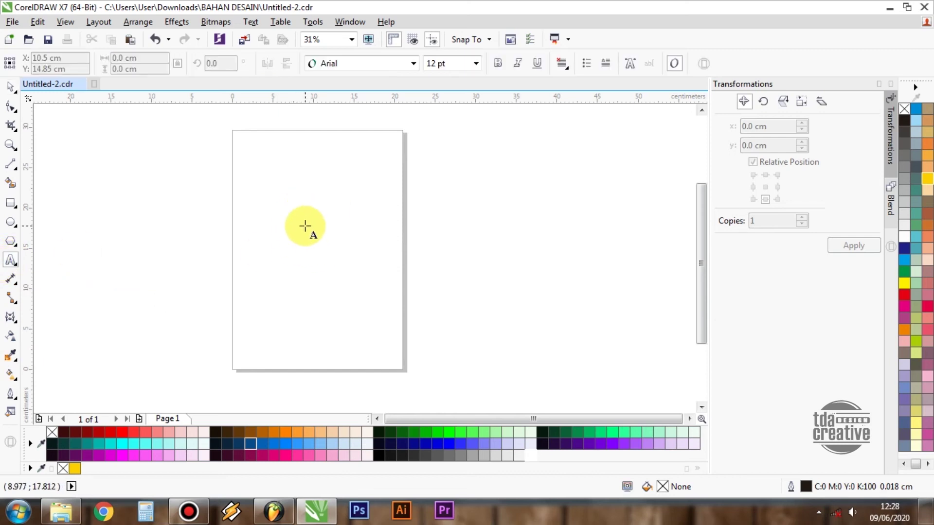
{"action": "left_click", "coordinate": [304, 226]}
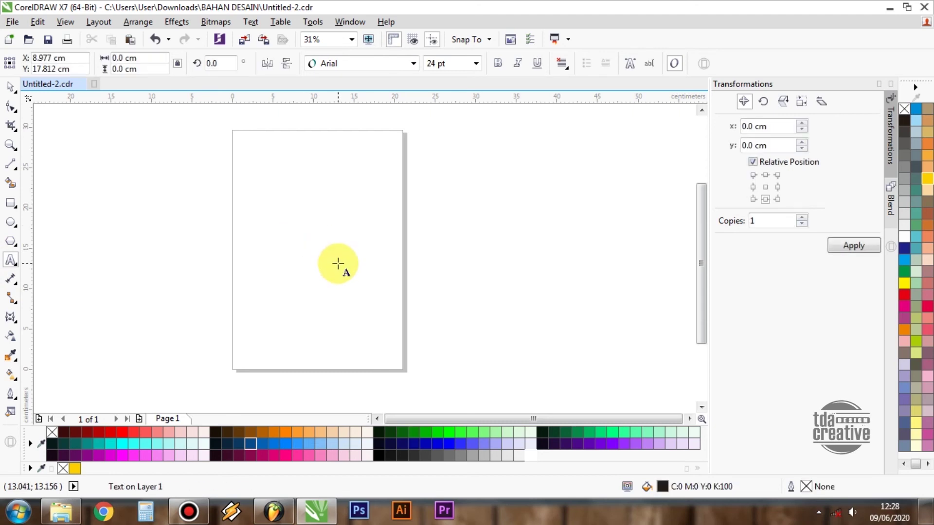
{"action": "type", "text": "DESAIN"}
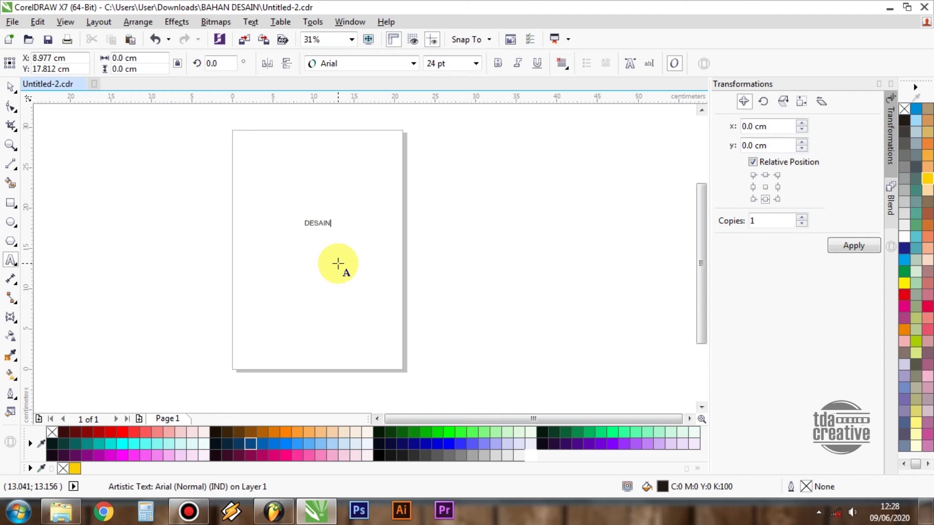
{"action": "left_click", "coordinate": [11, 87]}
{"action": "left_click", "coordinate": [294, 201]}
{"action": "left_click_drag", "start_coordinate": [335, 230], "coordinate": [390, 240]}
{"action": "left_click", "coordinate": [478, 275]}
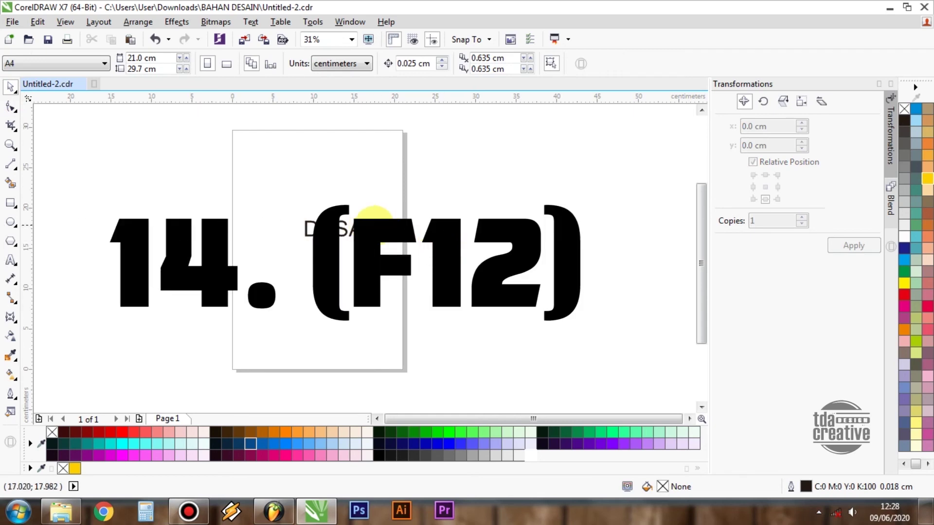
Shift DESAIN left, enlarge it further, and apply a red hairline outline from the palette
{"action": "left_click_drag", "start_coordinate": [370, 228], "coordinate": [347, 228]}
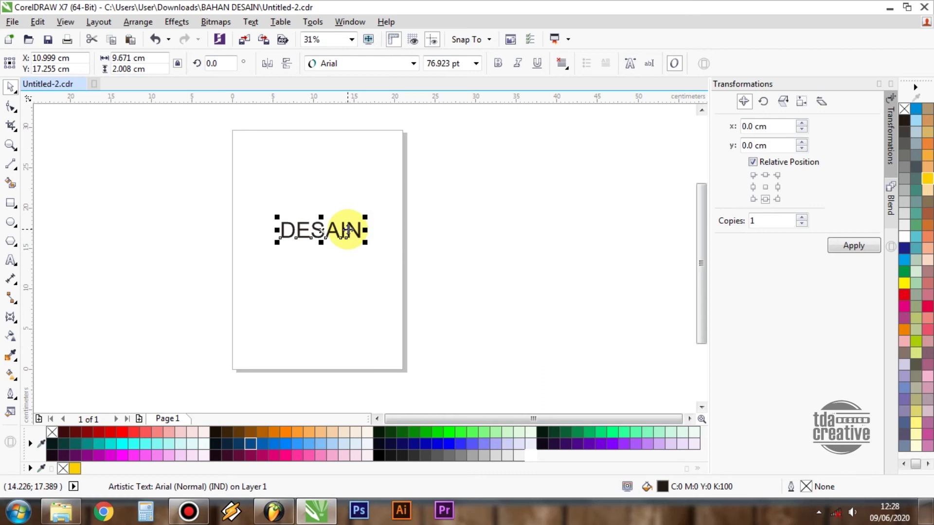
{"action": "left_click_drag", "start_coordinate": [365, 217], "coordinate": [383, 204]}
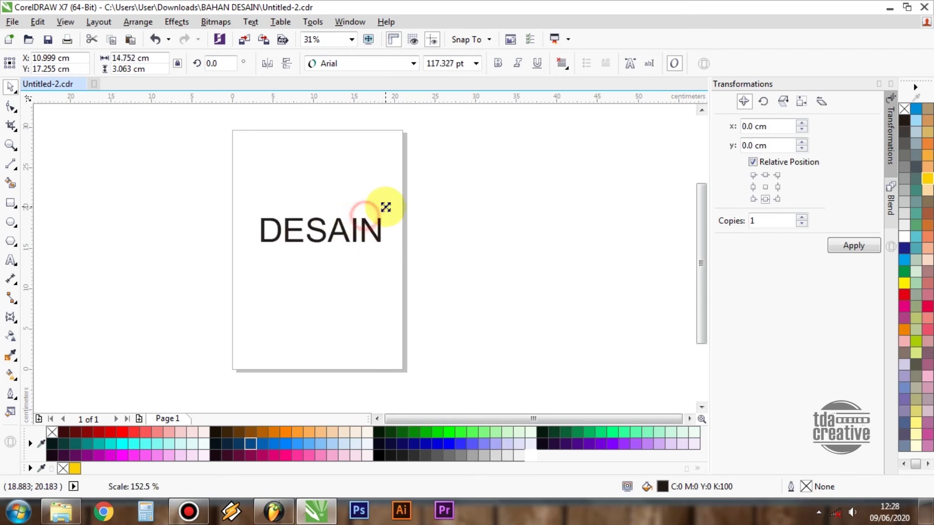
{"action": "scroll", "coordinate": [373, 230], "scroll_direction": "up", "scroll_amount": 4}
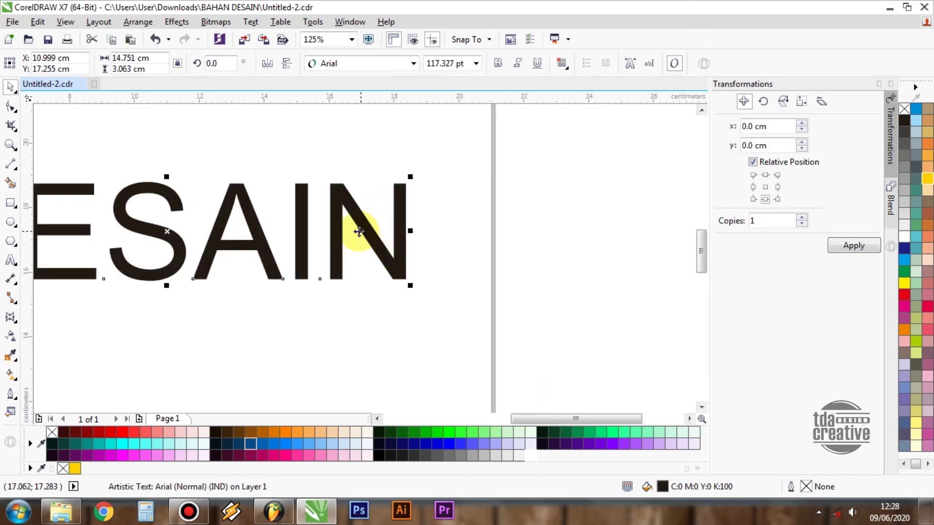
{"action": "right_click", "coordinate": [906, 302]}
{"action": "scroll", "coordinate": [390, 192], "scroll_direction": "up", "scroll_amount": 3}
{"action": "scroll", "coordinate": [494, 221], "scroll_direction": "down", "scroll_amount": 3}
{"action": "left_click", "coordinate": [494, 221]}
{"action": "left_click", "coordinate": [407, 202]}
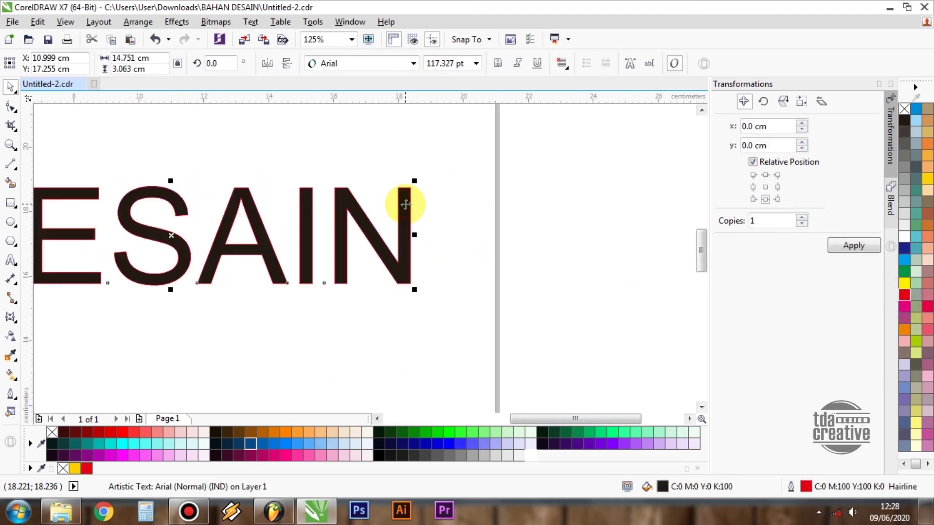
{"action": "left_click", "coordinate": [479, 202]}
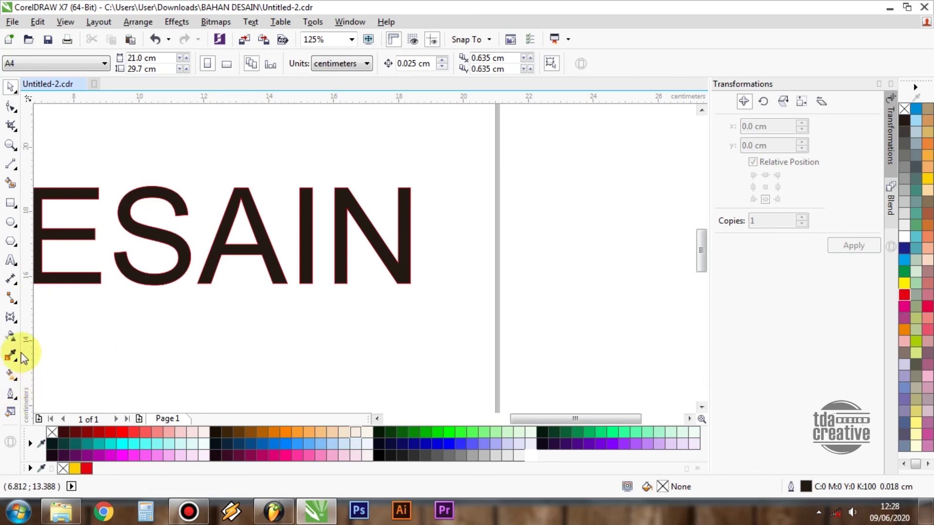
{"action": "left_click", "coordinate": [405, 265]}
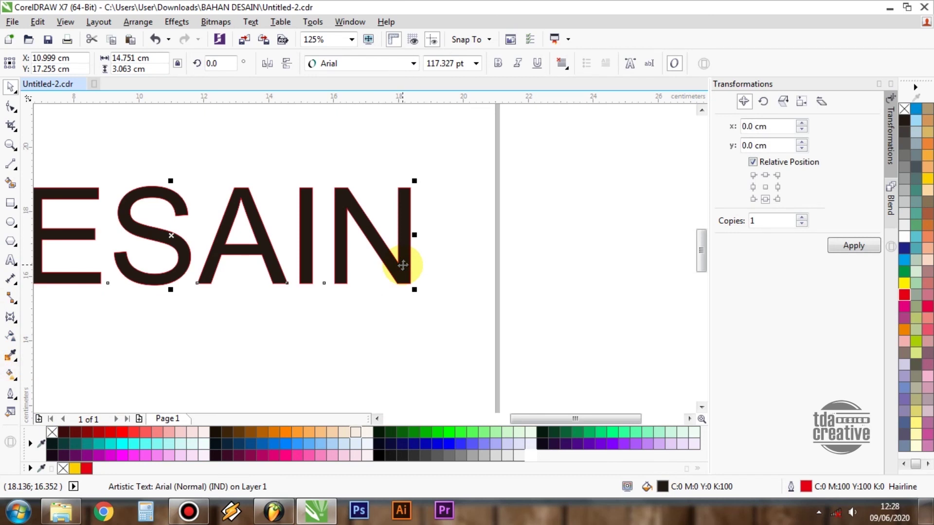
Set the DESAIN Outline Pen width to 0.075 cm with F12
{"action": "key", "text": "F12"}
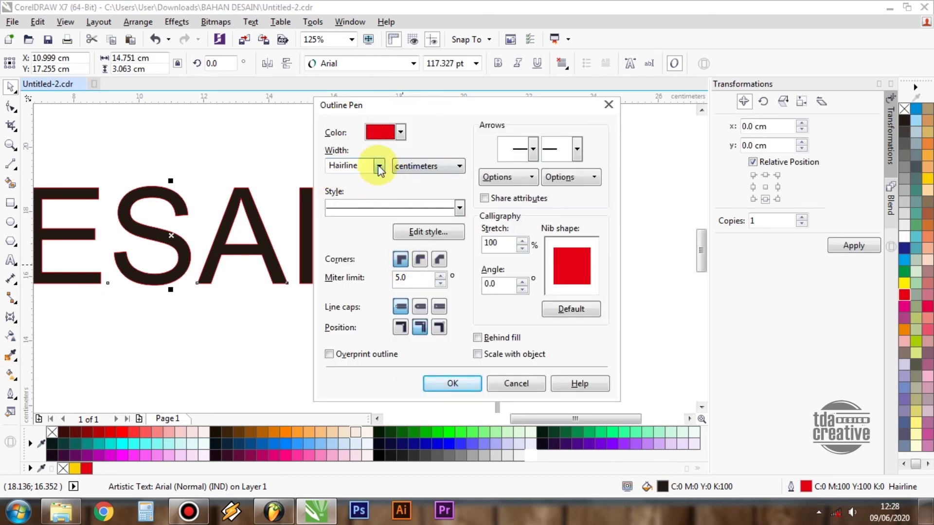
{"action": "left_click", "coordinate": [380, 167]}
{"action": "left_click", "coordinate": [350, 242]}
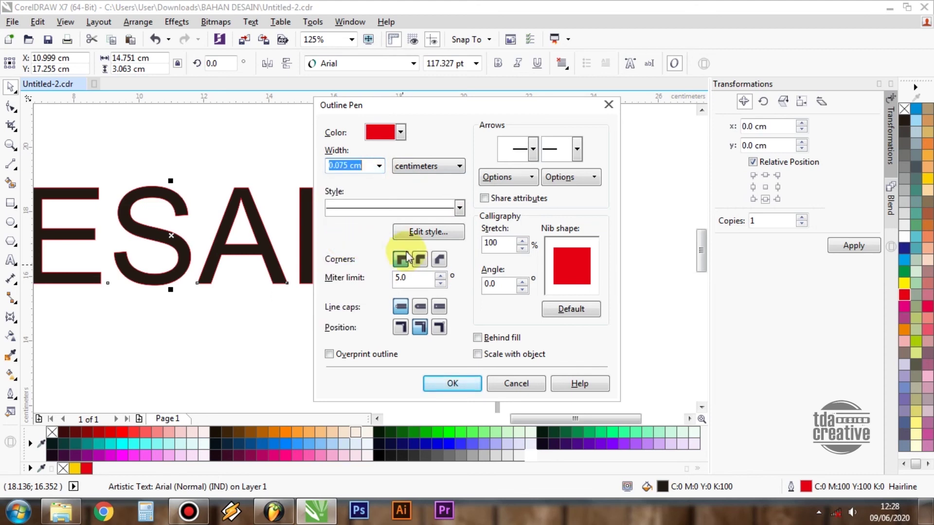
{"action": "left_click", "coordinate": [454, 383]}
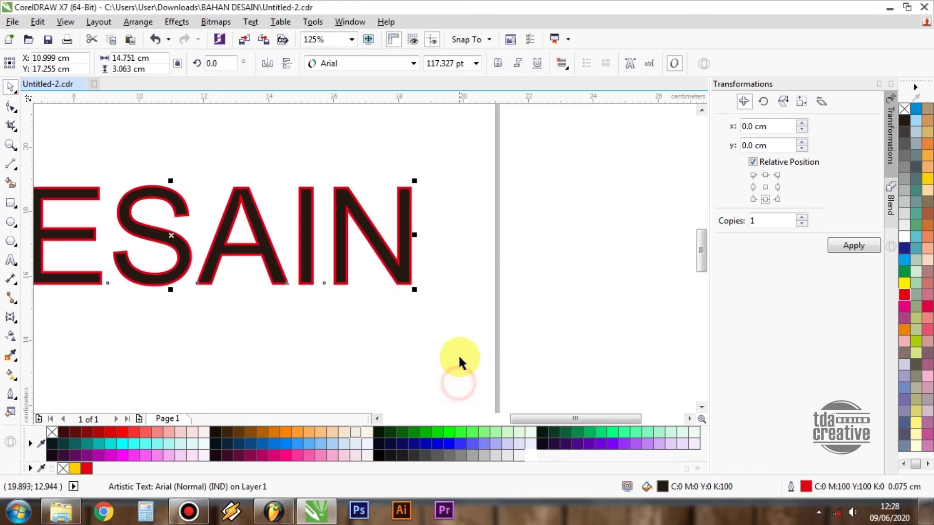
{"action": "scroll", "coordinate": [411, 209], "scroll_direction": "up", "scroll_amount": 2}
{"action": "scroll", "coordinate": [455, 240], "scroll_direction": "down", "scroll_amount": 2}
{"action": "left_click", "coordinate": [535, 243]}
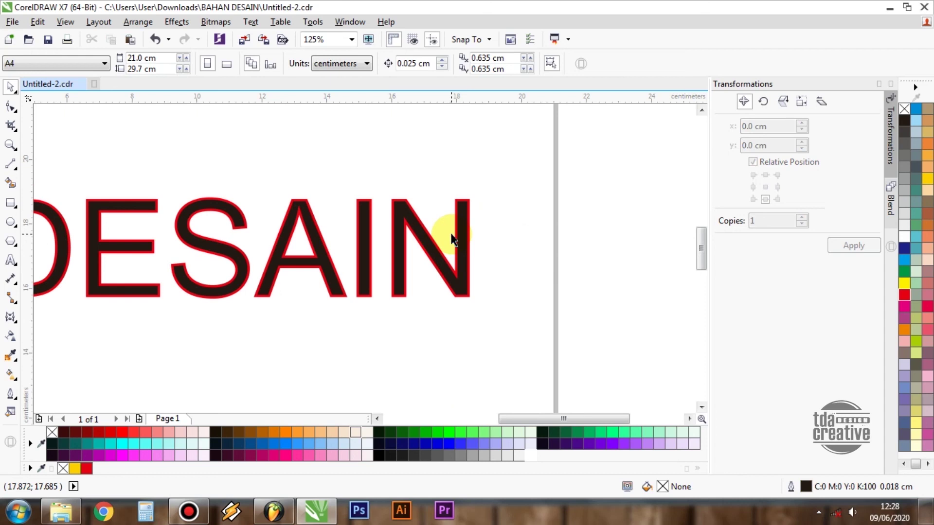
{"action": "scroll", "coordinate": [455, 231], "scroll_direction": "down", "scroll_amount": 2}
Zoom out to the whole page and select the DESAIN text to remove it
{"action": "scroll", "coordinate": [481, 229], "scroll_direction": "down", "scroll_amount": 2}
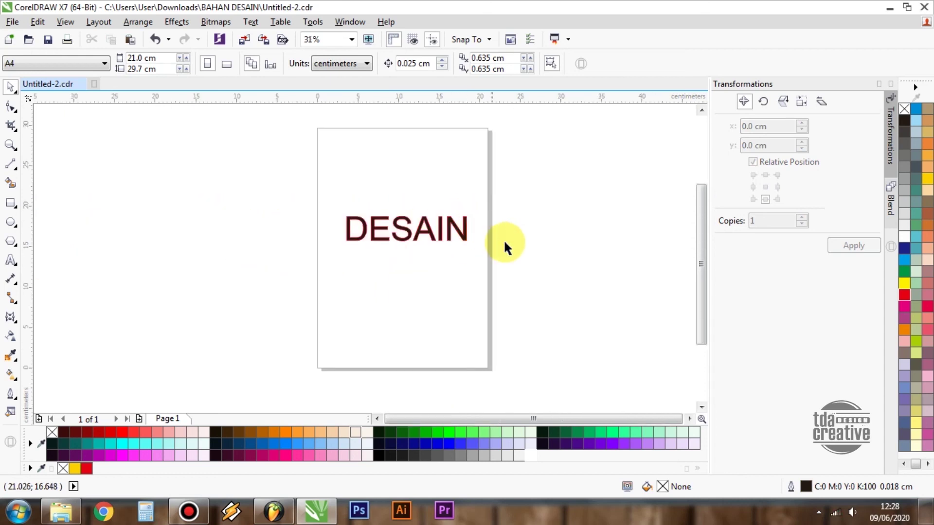
{"action": "left_click", "coordinate": [466, 237]}
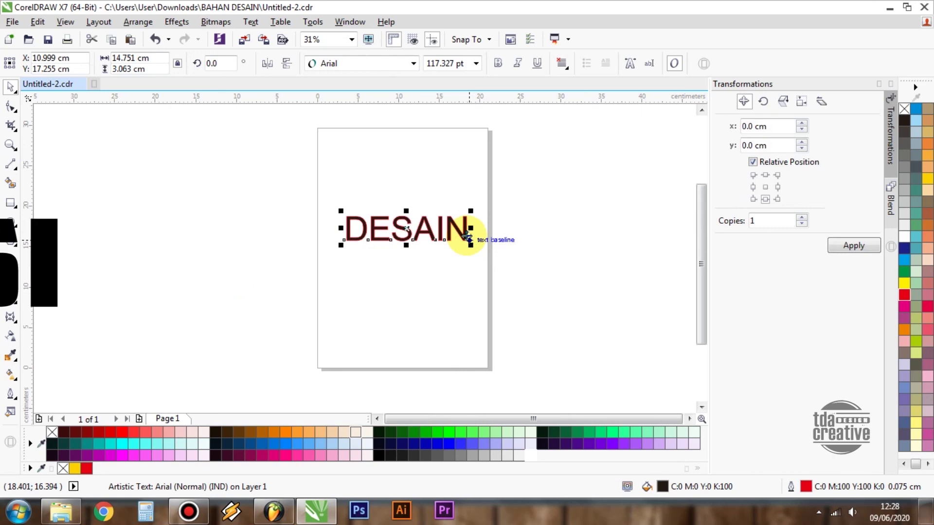
{"action": "key", "text": "Escape"}
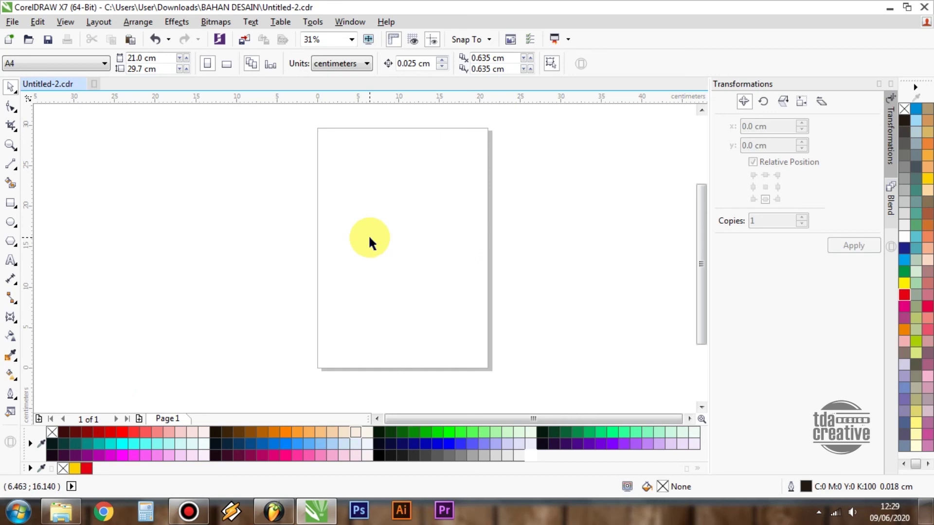
Draw a rectangle over the page's left edge and an ellipse at its lower left, then return to Pick with Space
{"action": "left_click", "coordinate": [304, 238]}
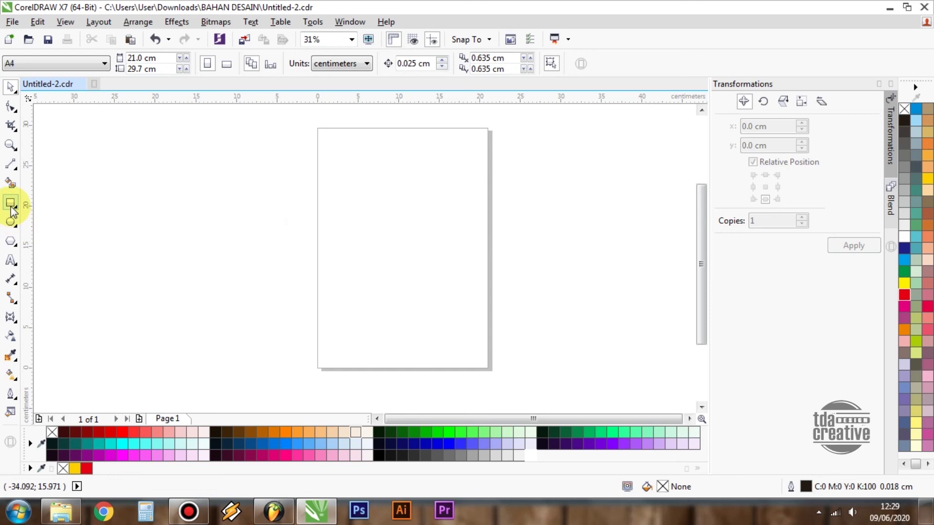
{"action": "left_click", "coordinate": [10, 207]}
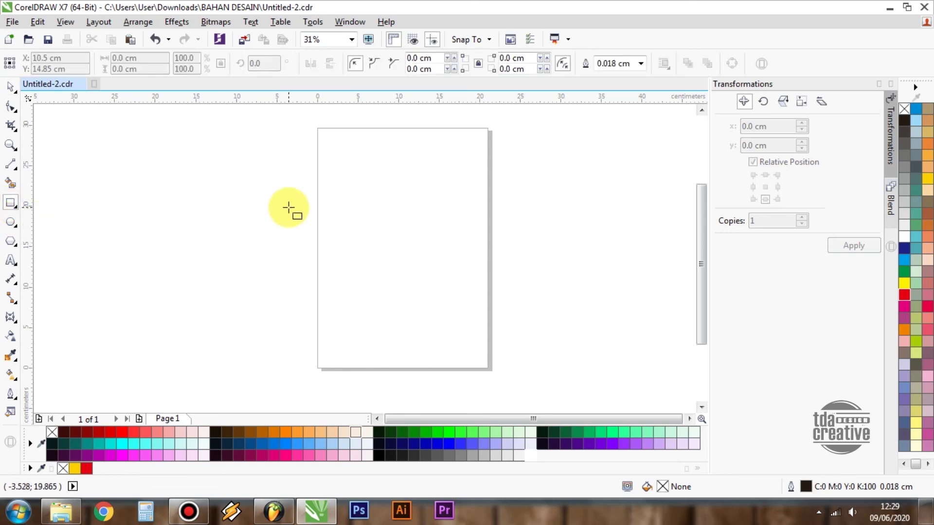
{"action": "left_click_drag", "start_coordinate": [289, 208], "coordinate": [363, 269]}
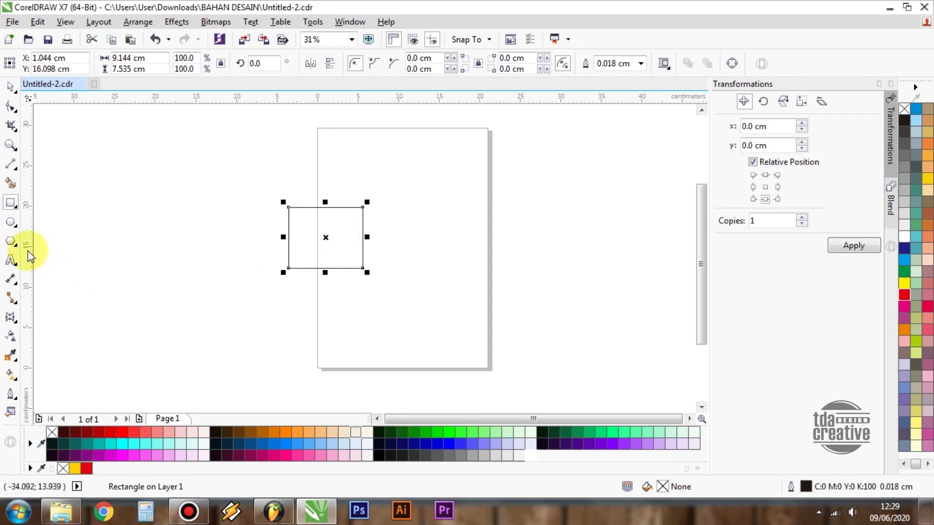
{"action": "left_click", "coordinate": [11, 225]}
{"action": "left_click_drag", "start_coordinate": [224, 235], "coordinate": [302, 319]}
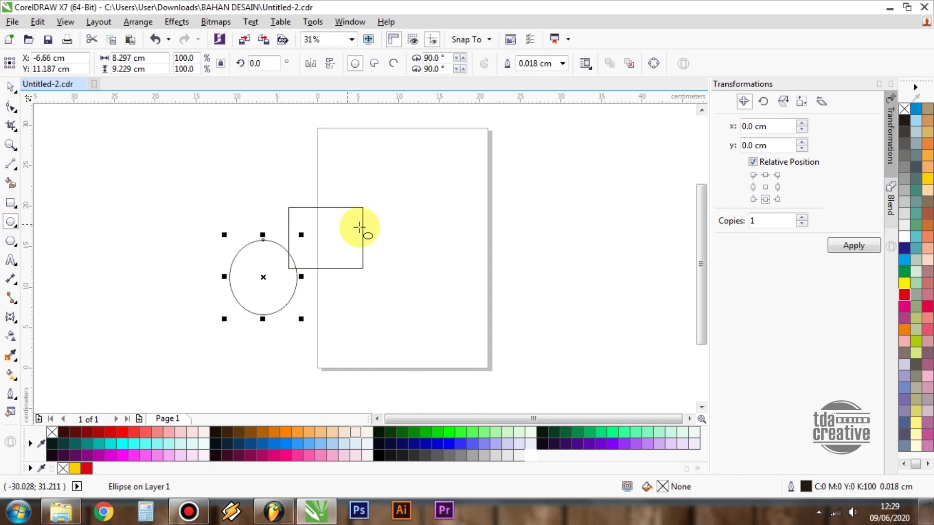
{"action": "key", "text": "space"}
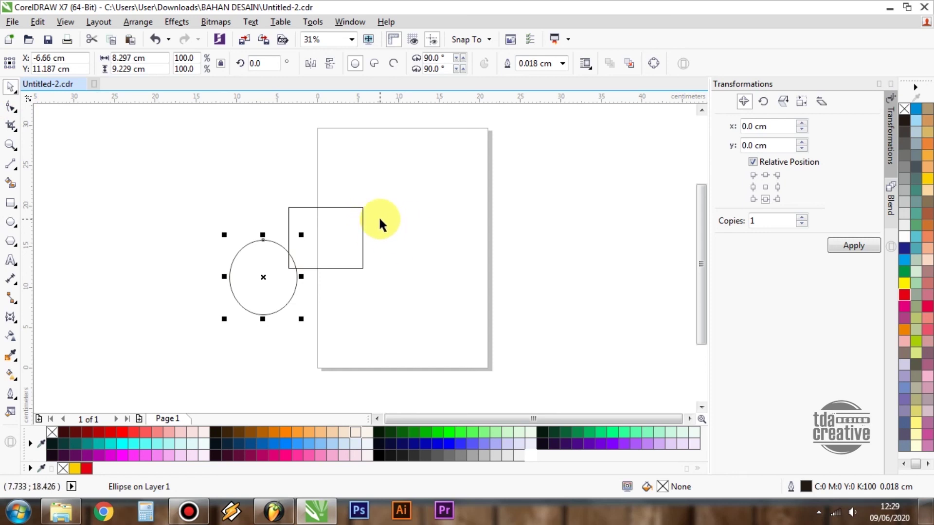
{"action": "left_click", "coordinate": [456, 227]}
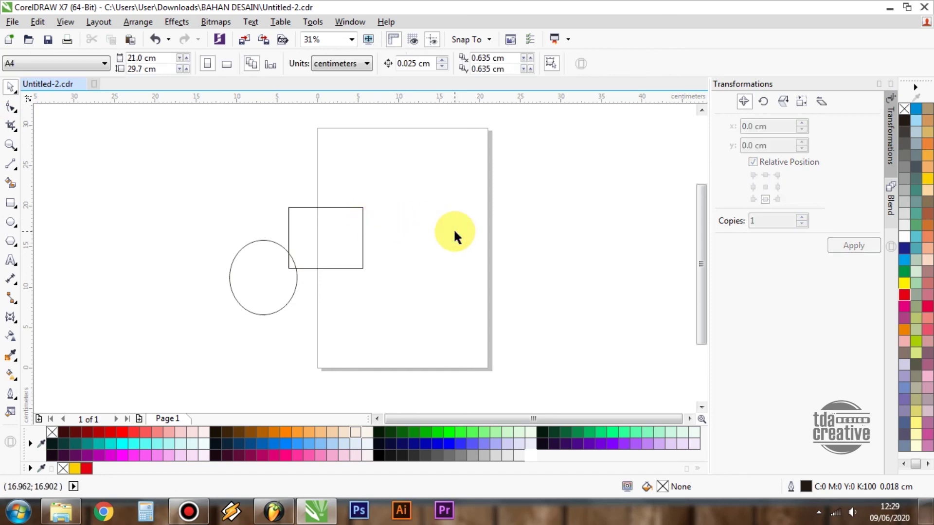